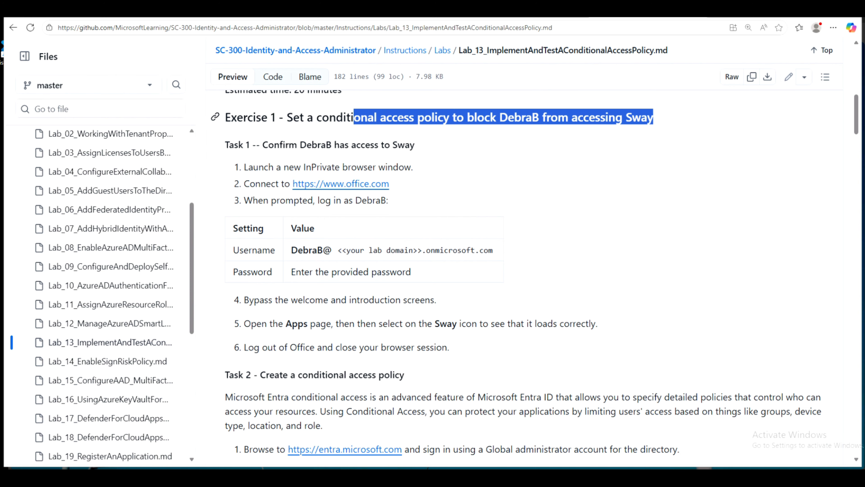
- Review the Lab 13 exercises on blocking Sway access, testing policies with What If, and configuring sign-in frequency controls
scroll(634, 250, "down", 20)
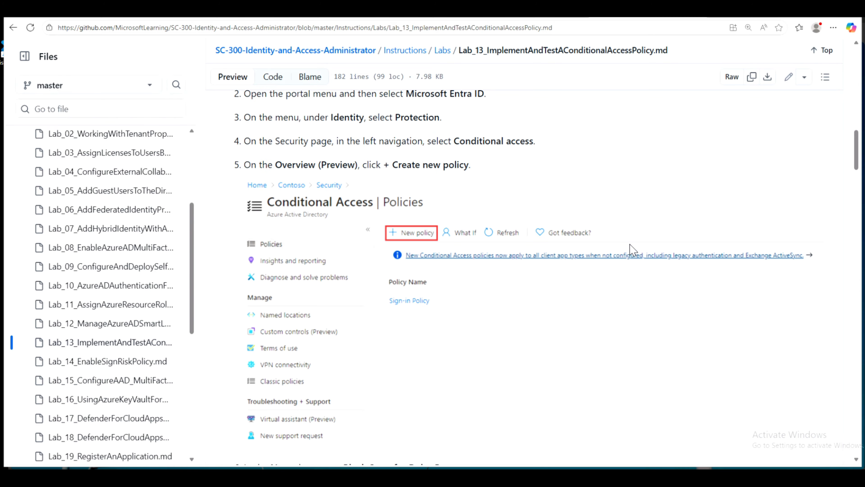
scroll(630, 254, "down", 15)
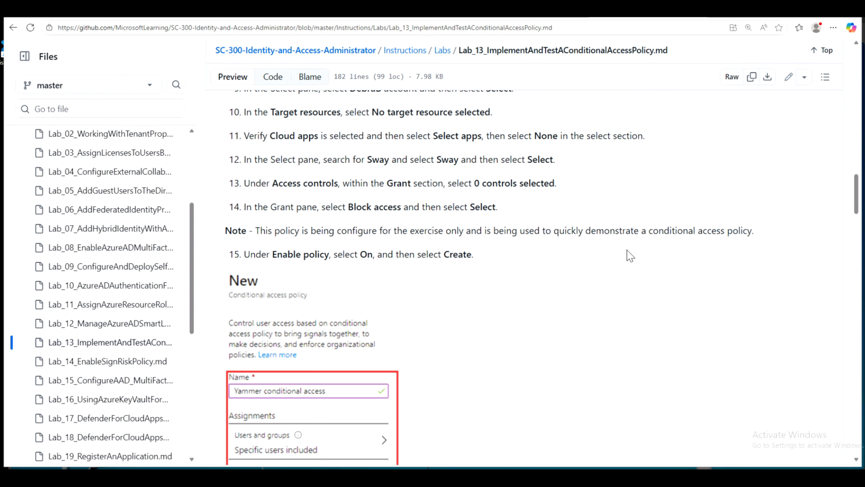
scroll(630, 256, "down", 12)
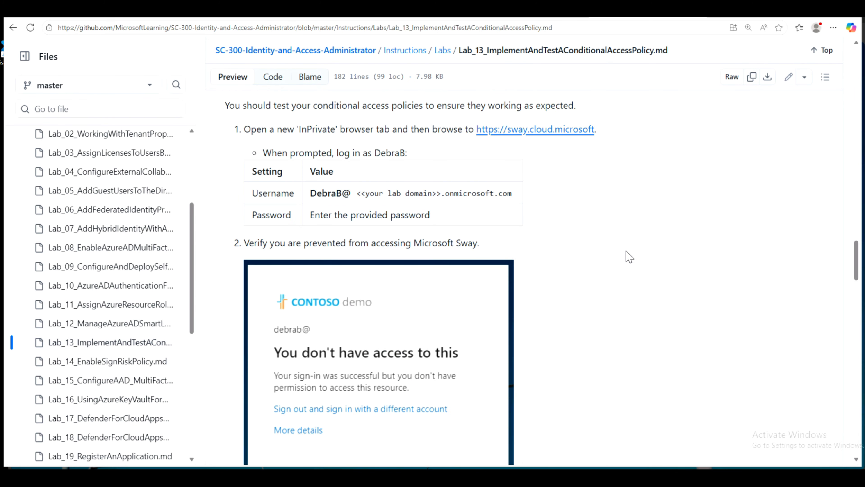
scroll(629, 258, "down", 8)
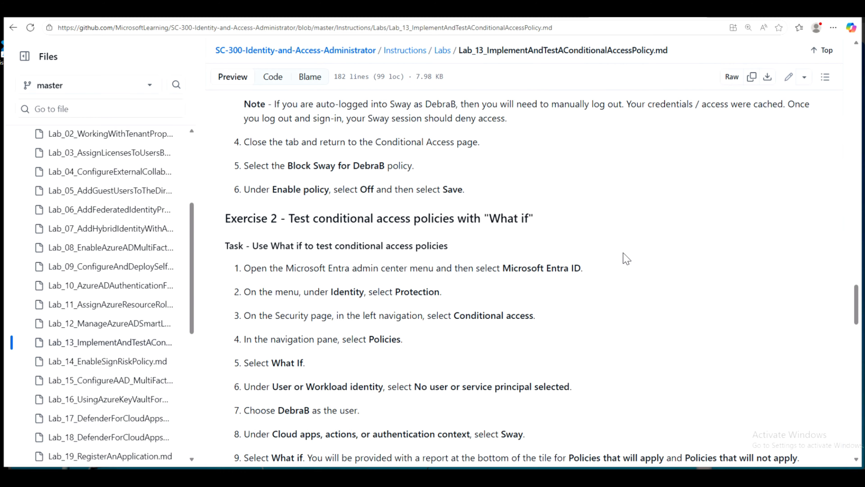
left_click_drag(289, 218, 546, 222)
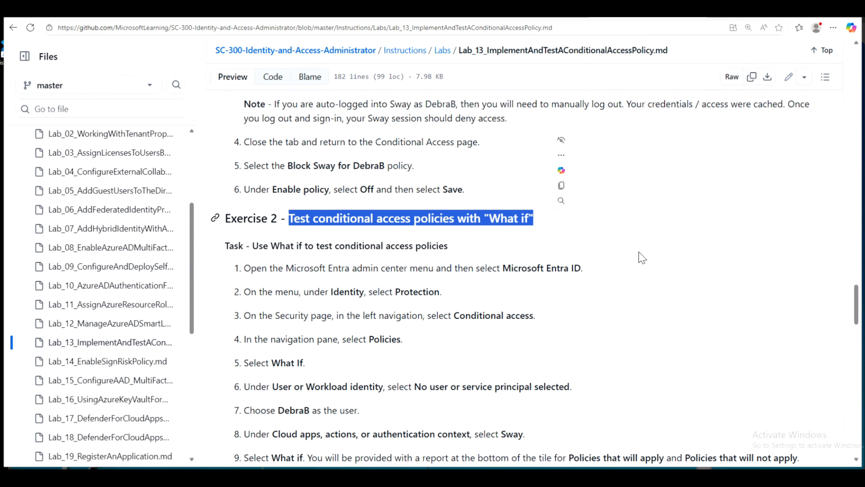
scroll(638, 262, "down", 3)
scroll(638, 265, "down", 8)
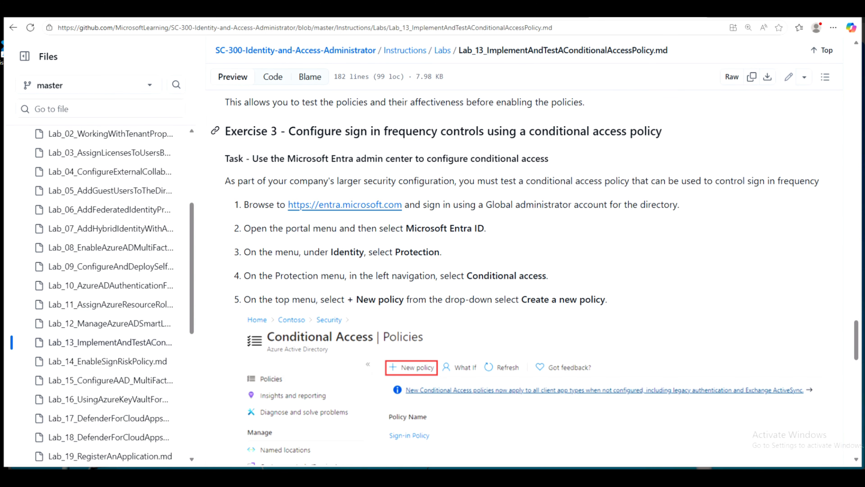
left_click_drag(398, 130, 679, 138)
scroll(657, 187, "down", 5)
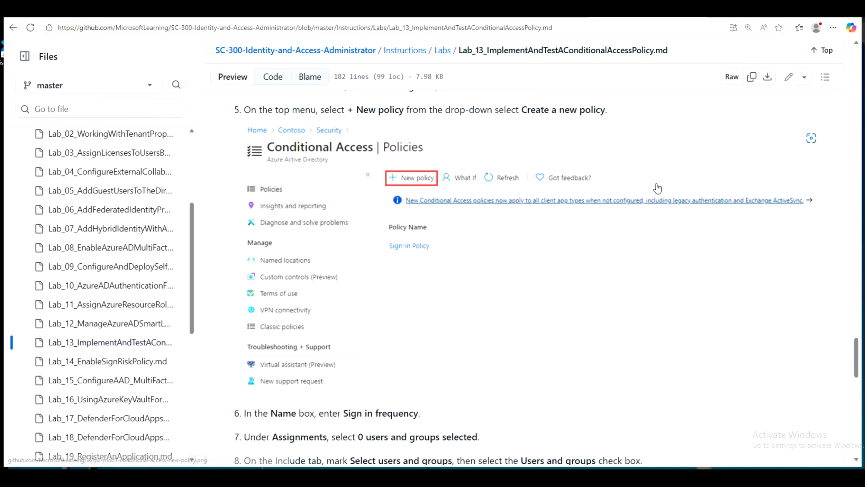
scroll(657, 188, "down", 5)
scroll(657, 188, "down", 15)
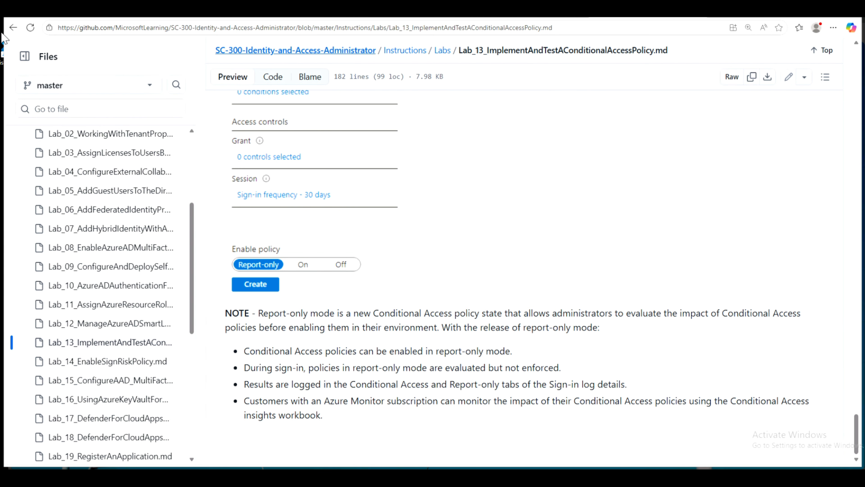
left_click(63, 18)
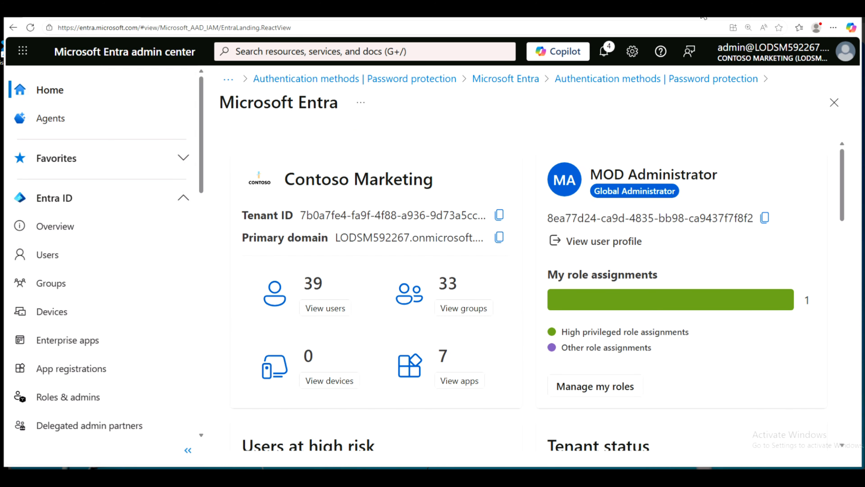
key("ctrl+t")
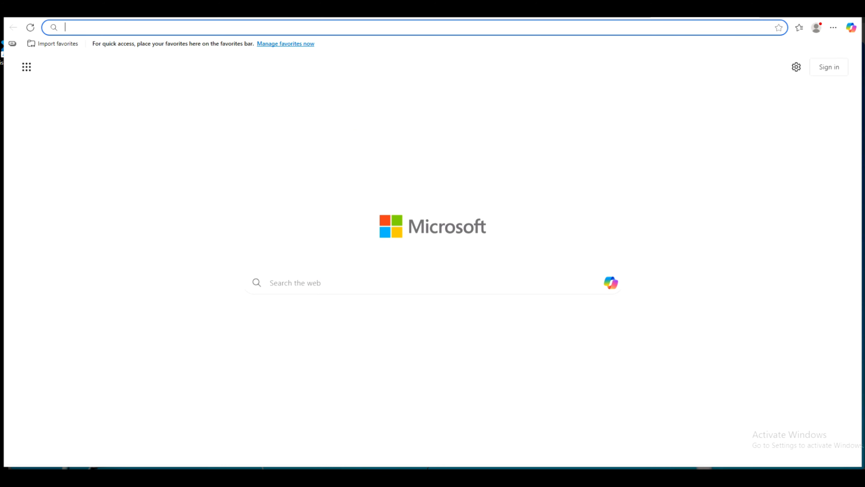
type("https://www.office.com")
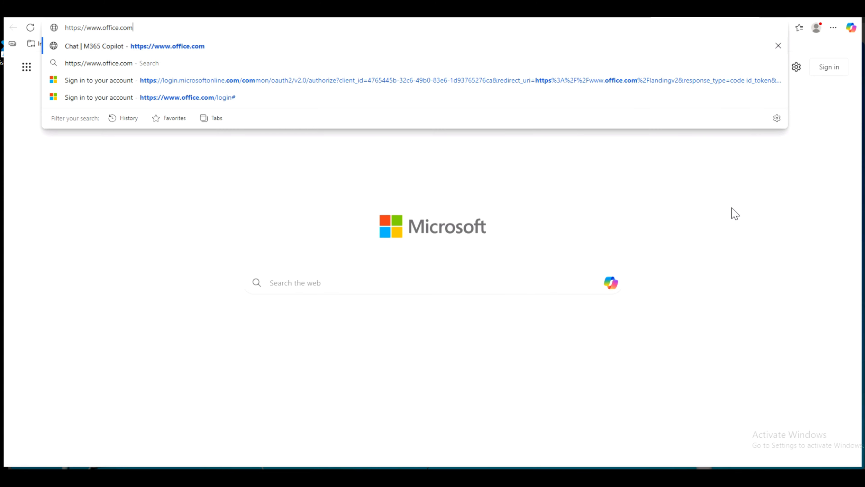
key("Return")
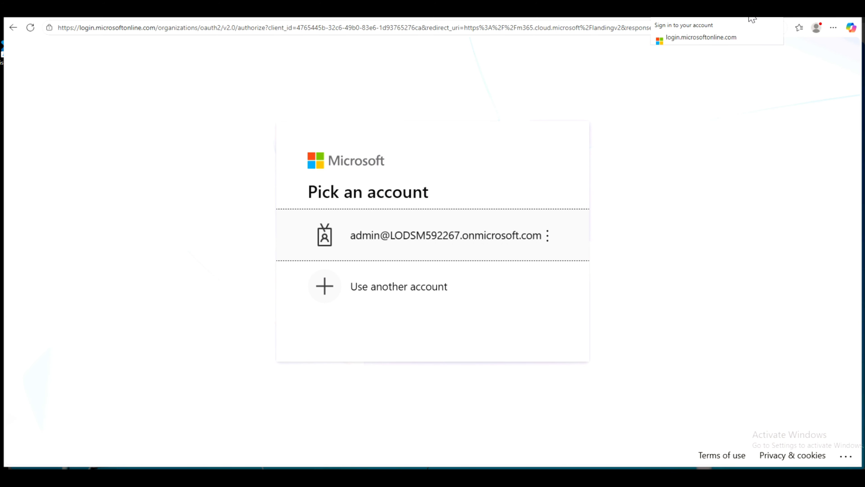
left_click(720, 18)
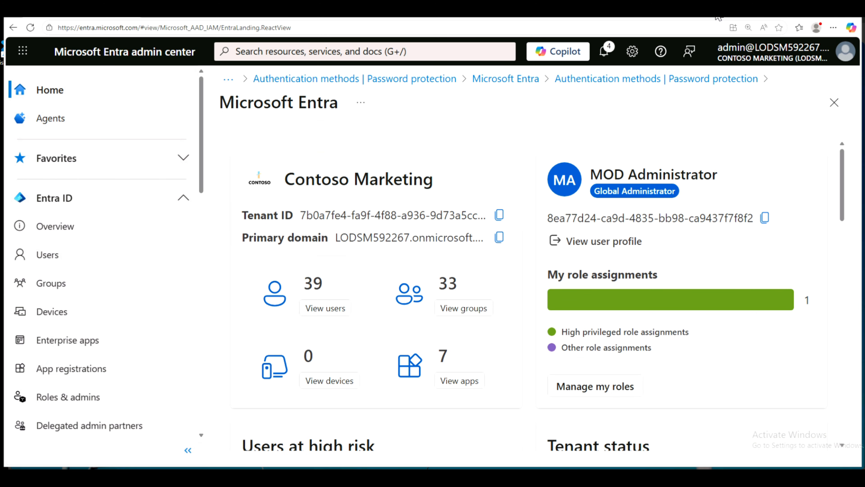
left_click(834, 27)
left_click(756, 76)
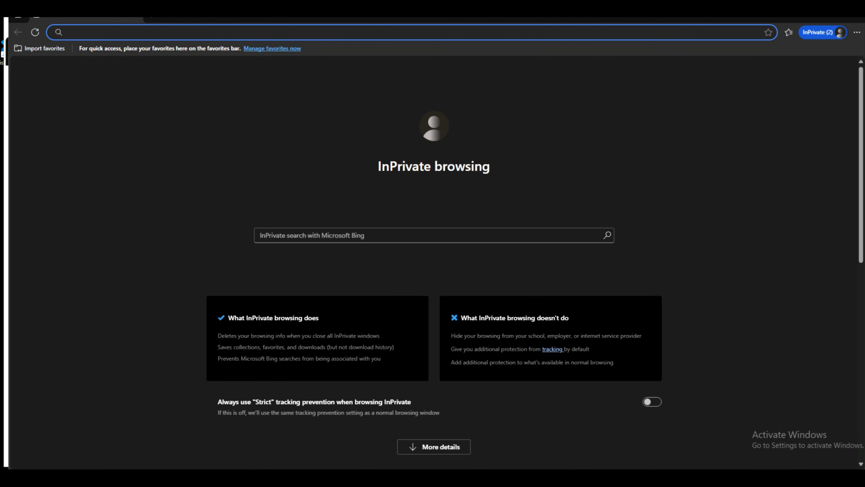
type("https://www.office.com")
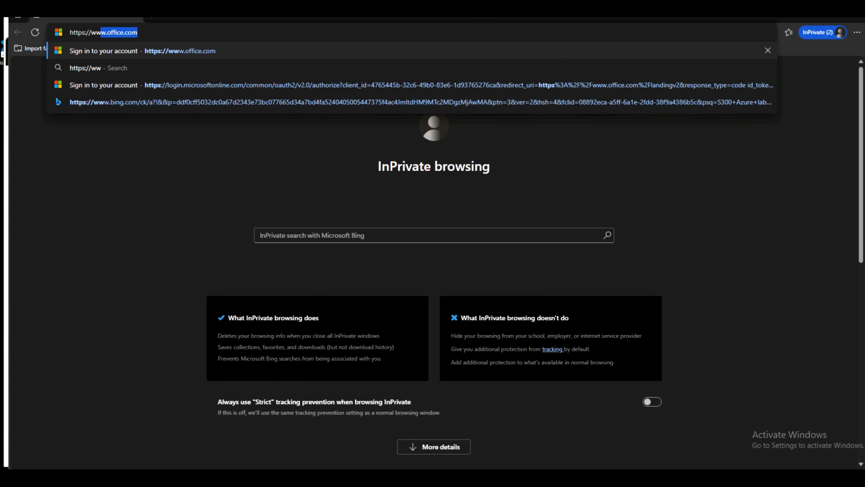
key("Return")
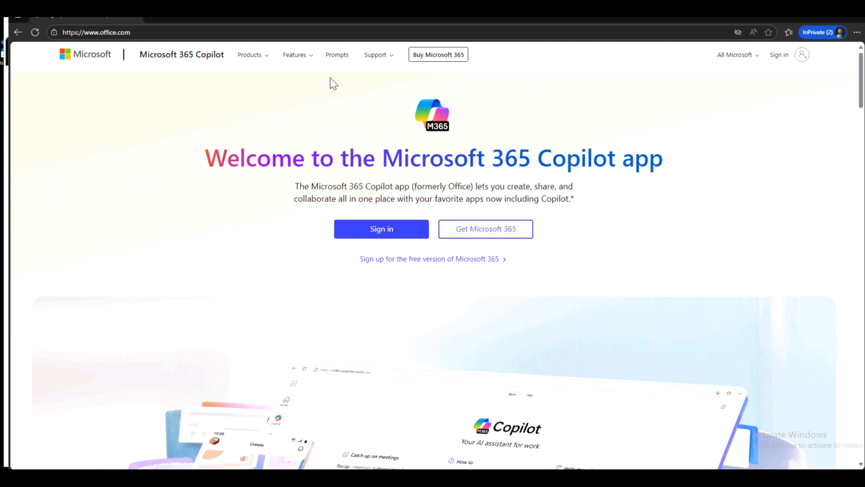
- Sign in with the test user's e-mail and account password, choosing to stay signed in and not be asked again
left_click(780, 55)
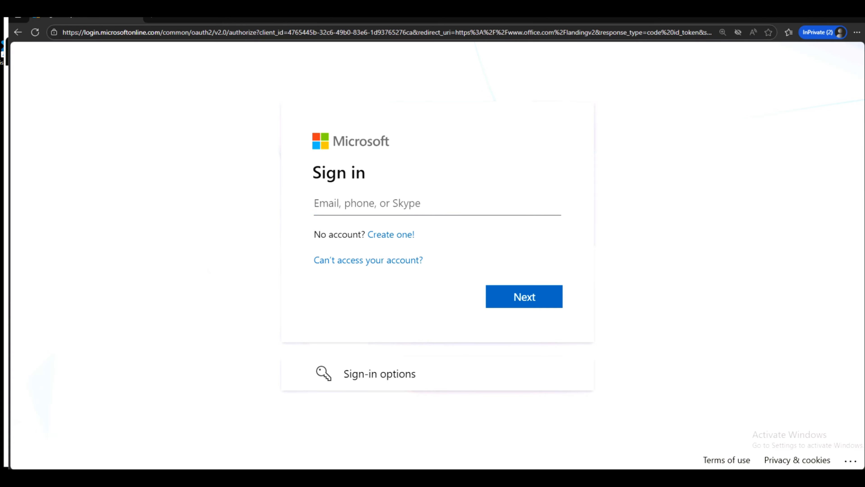
left_click(367, 203)
mouse_move(533, 477)
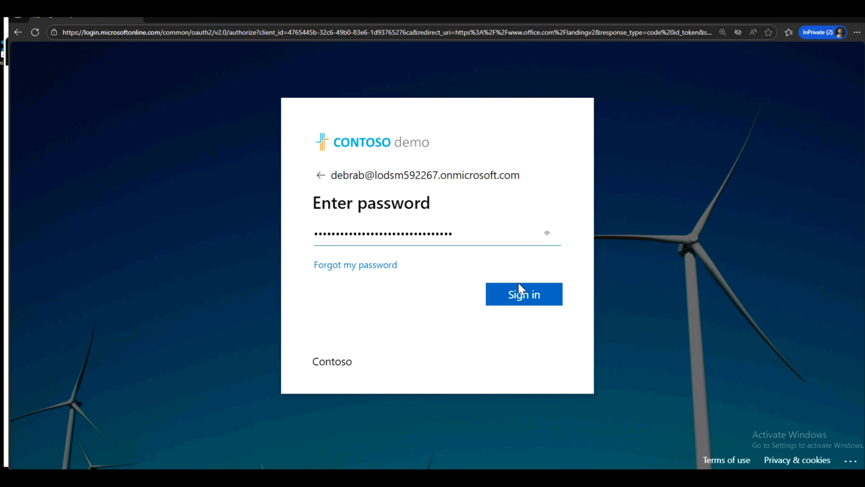
left_click(520, 293)
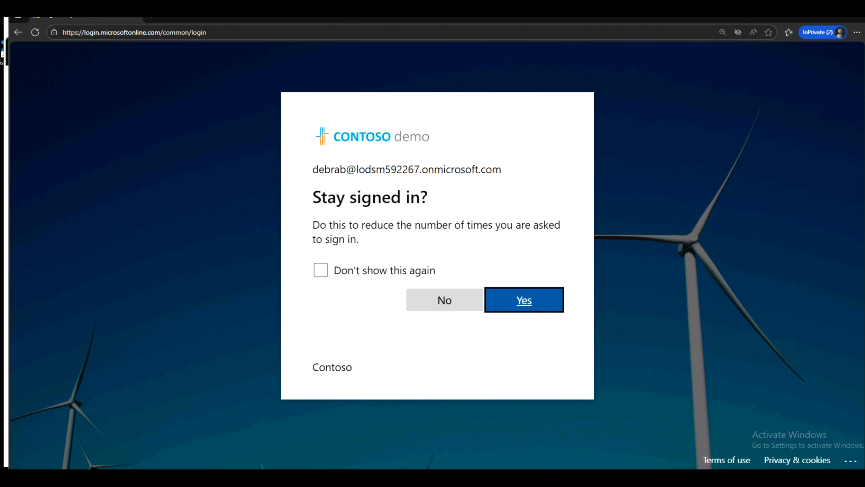
left_click(373, 275)
left_click(525, 300)
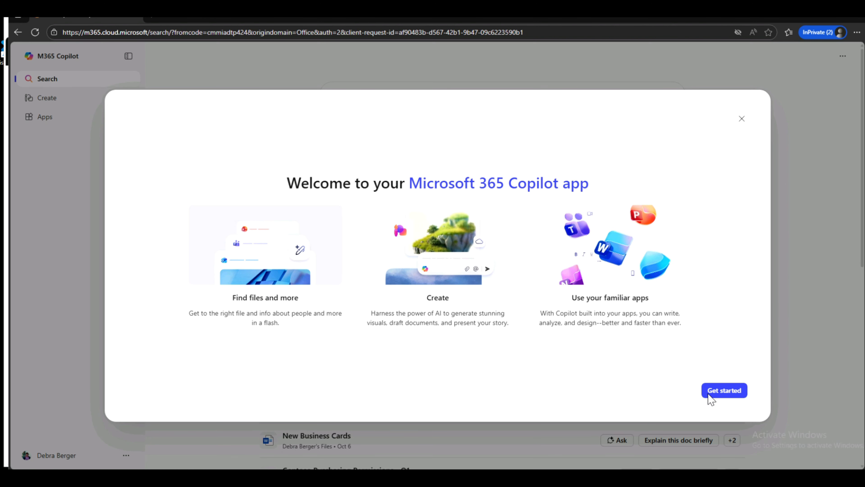
- Open the Apps page, set the browser zoom to 150%, and dismiss the welcome dialogs
left_click(742, 119)
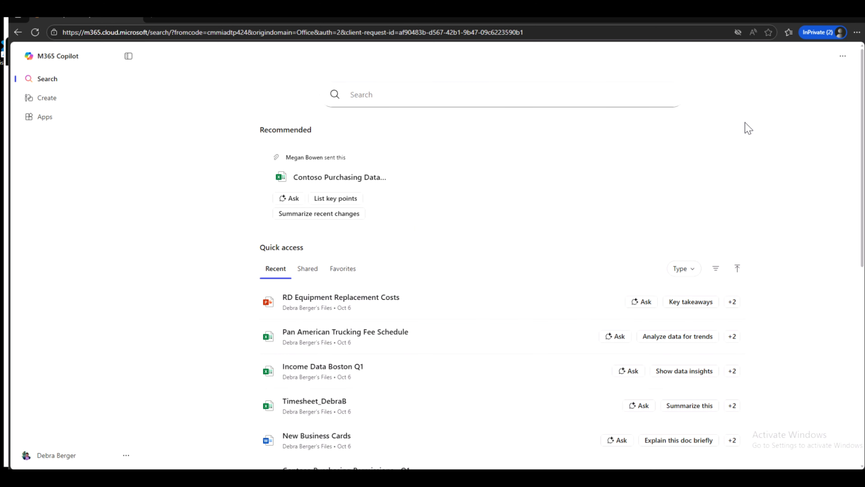
left_click(45, 117)
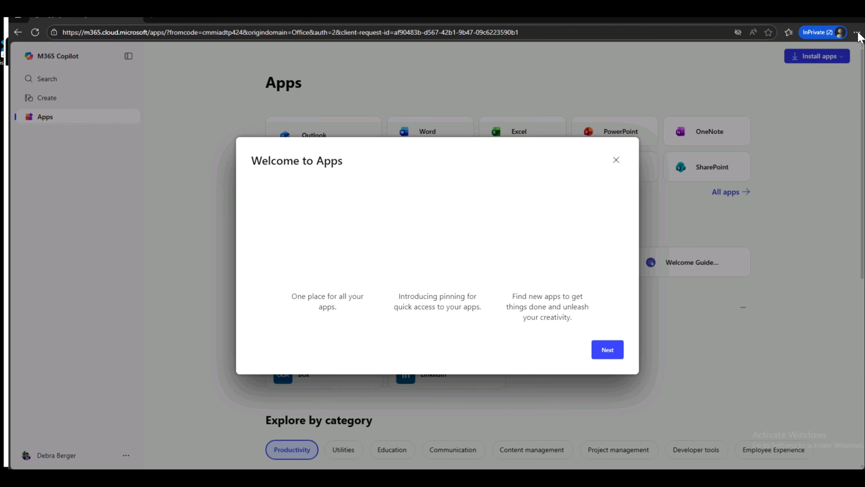
left_click(857, 31)
left_click(833, 98)
left_click(833, 98)
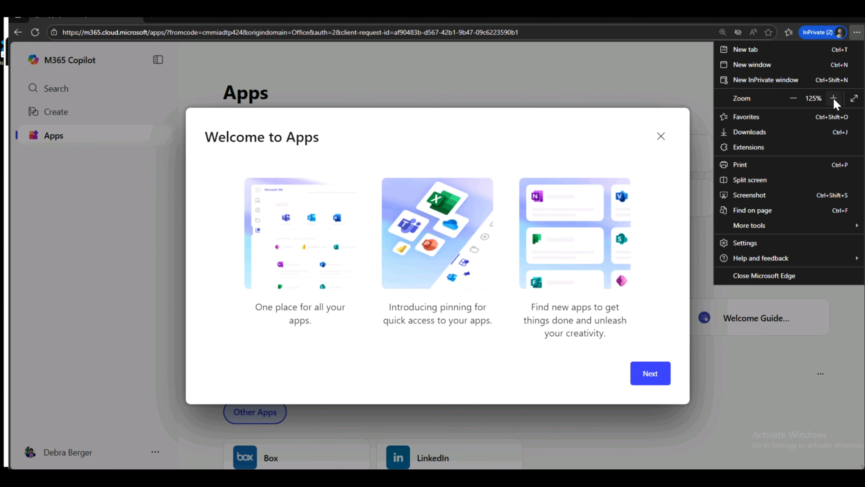
left_click(833, 99)
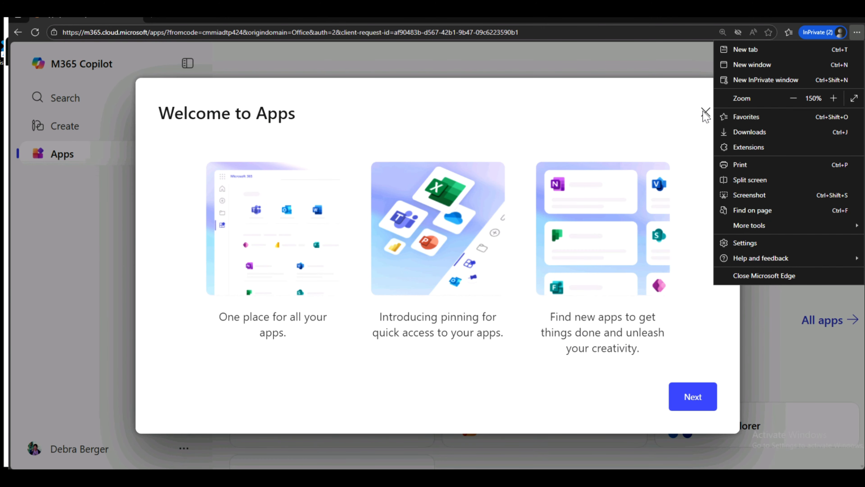
left_click(704, 114)
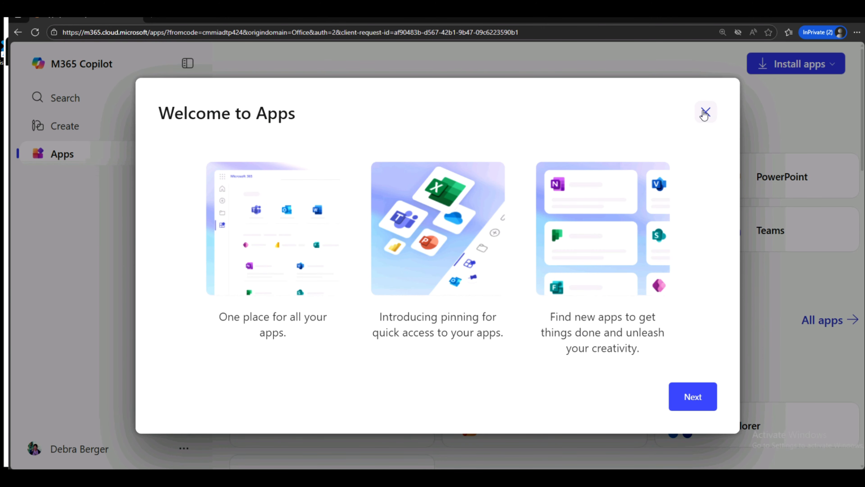
left_click(704, 114)
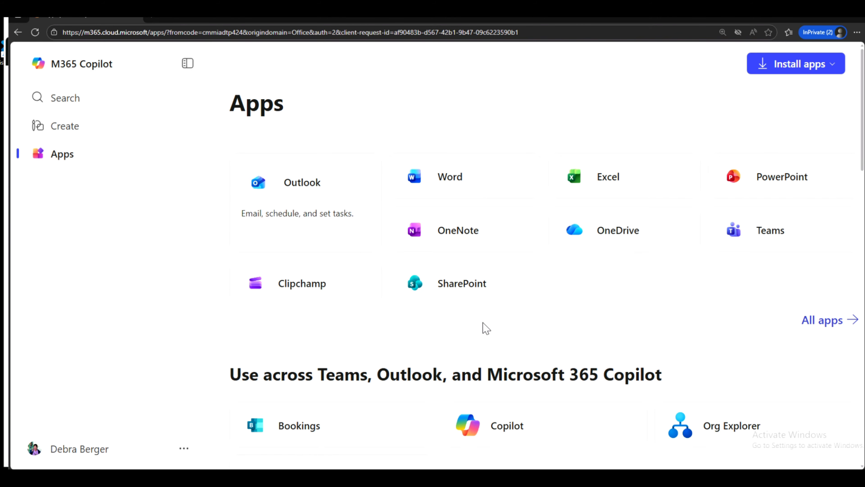
- Show all apps and launch Sway from the full list
left_click(822, 321)
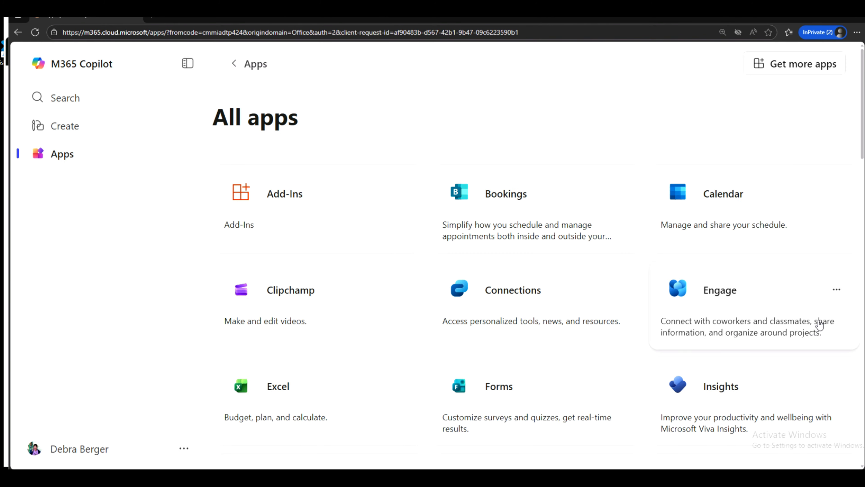
scroll(783, 267, "down", 5)
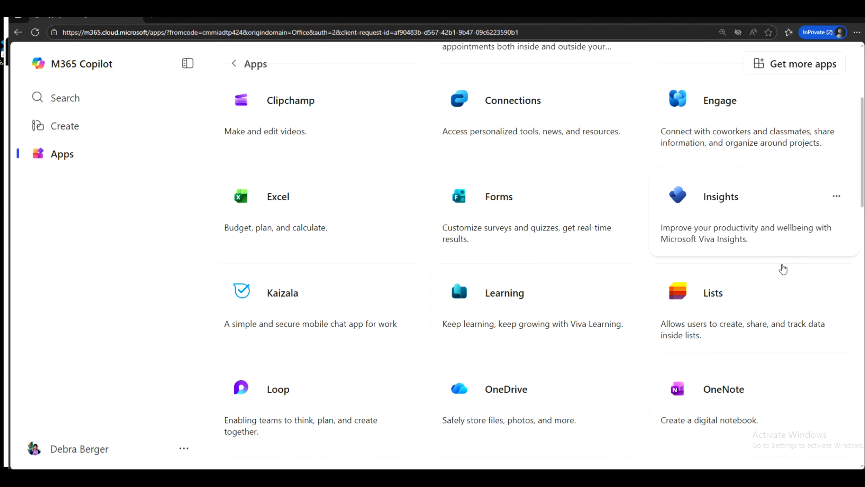
scroll(783, 269, "down", 8)
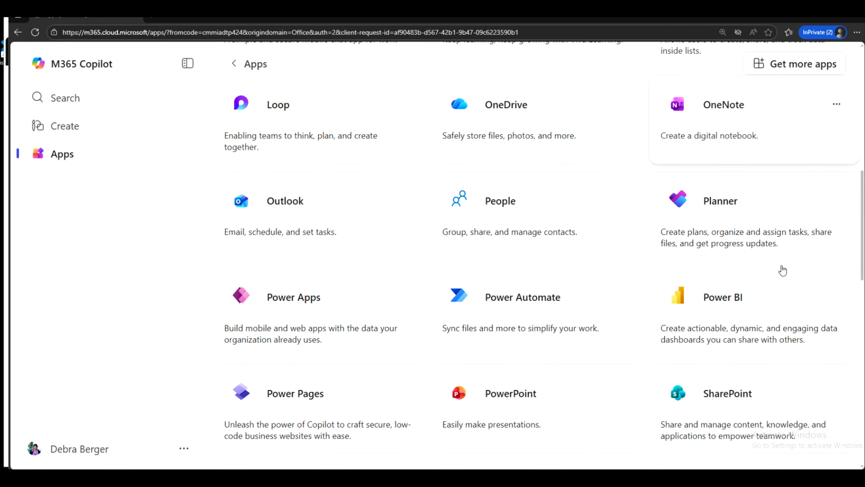
scroll(783, 272, "down", 10)
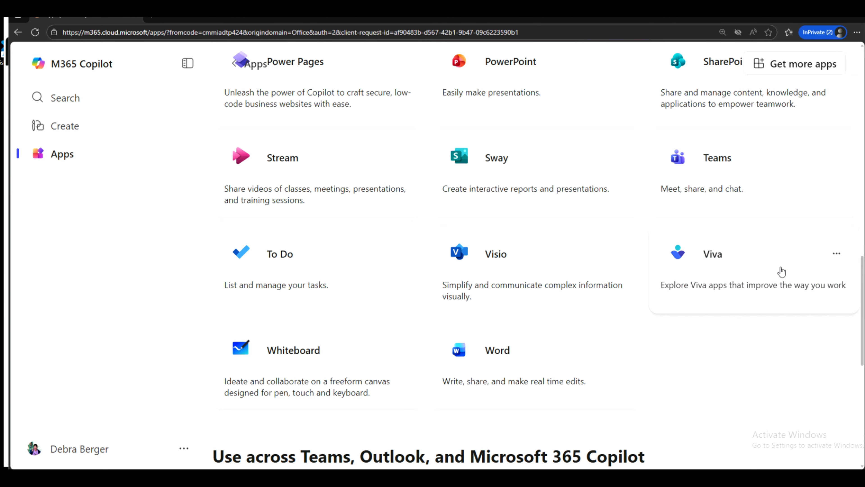
left_click(493, 167)
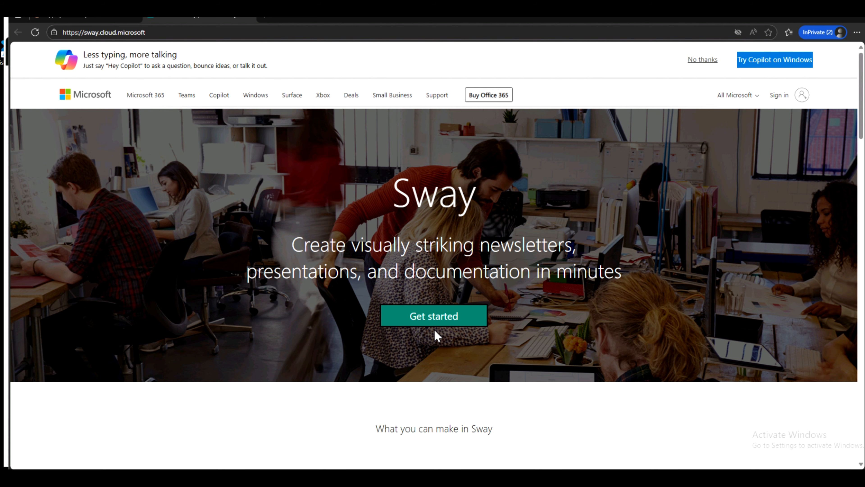
- Sign in to Sway with the test user's e-mail and already signed-in account, and dismiss the introduction dialog to check the start page
left_click(439, 319)
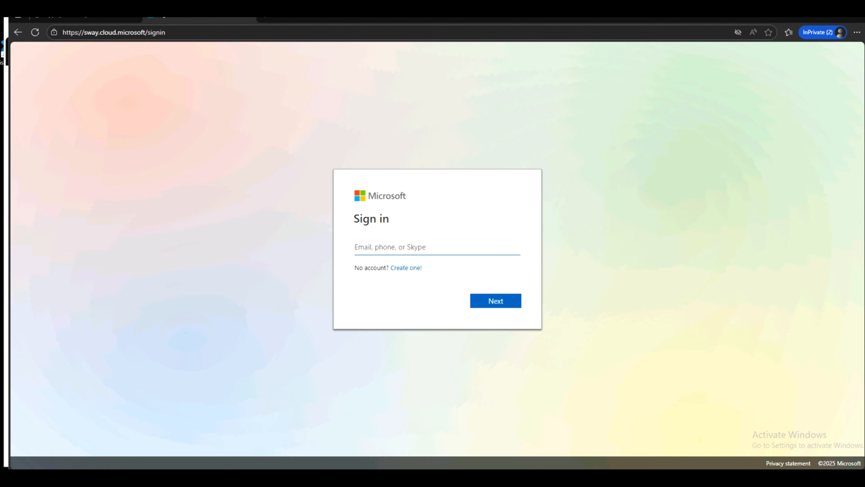
left_click(440, 252)
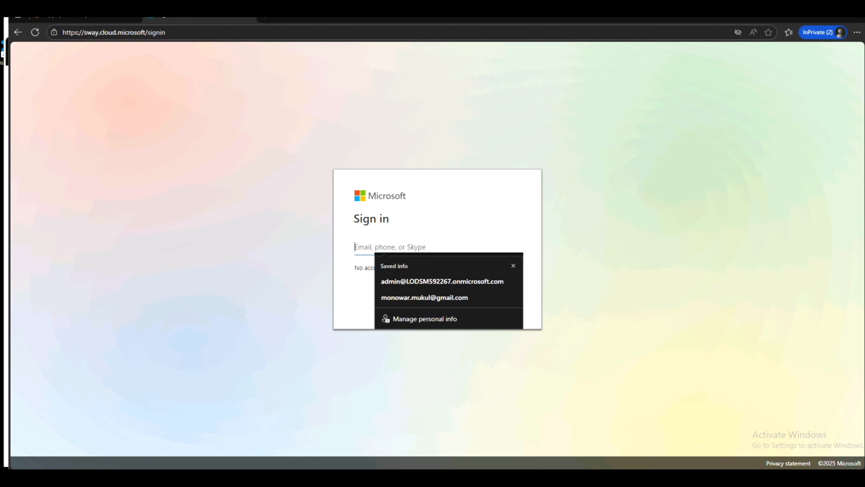
left_click(430, 281)
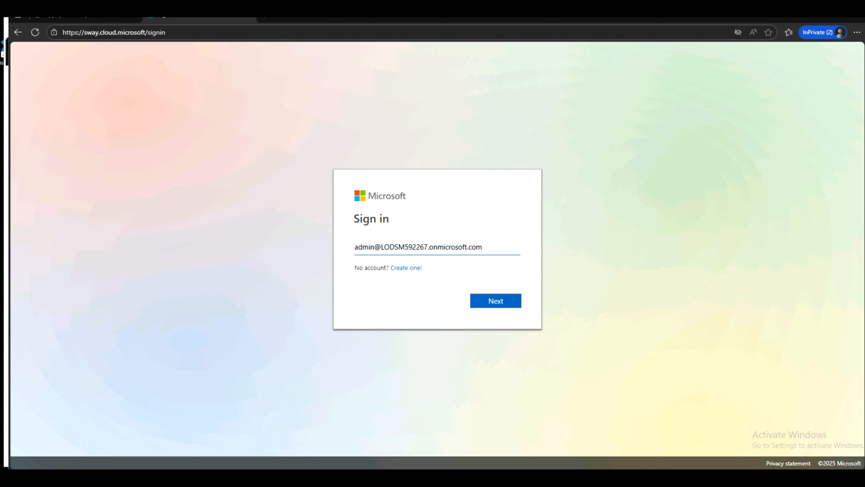
double_click(362, 247)
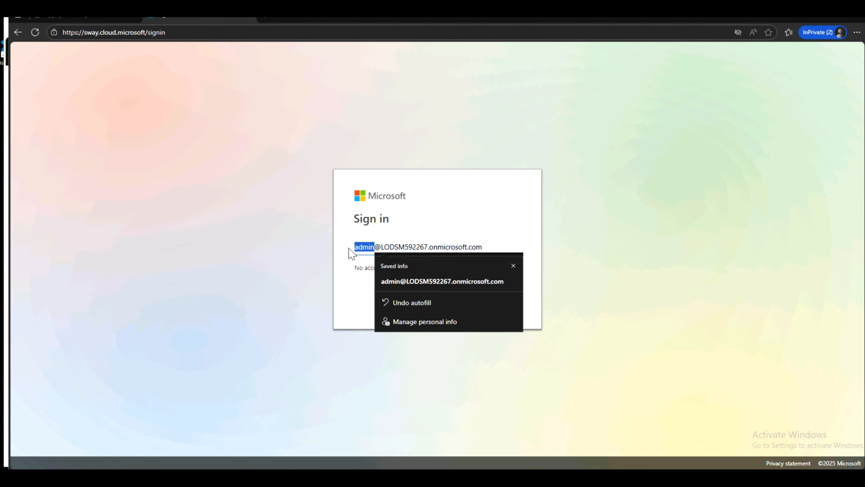
type("De")
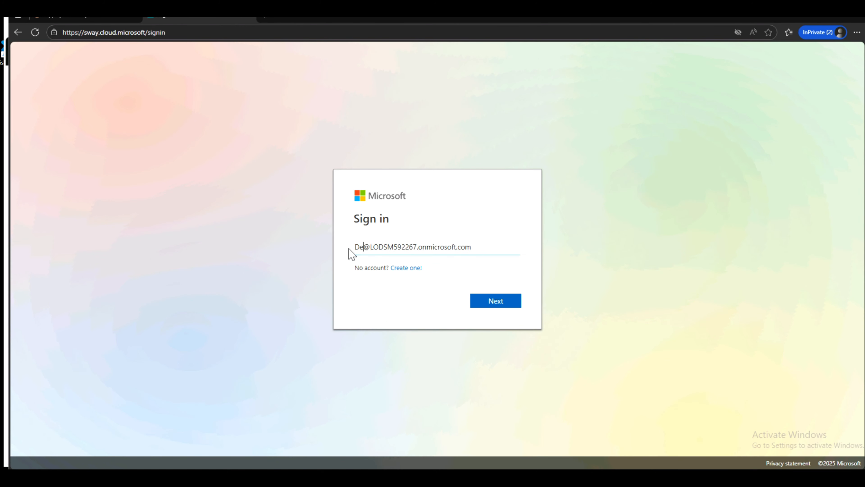
type("raB")
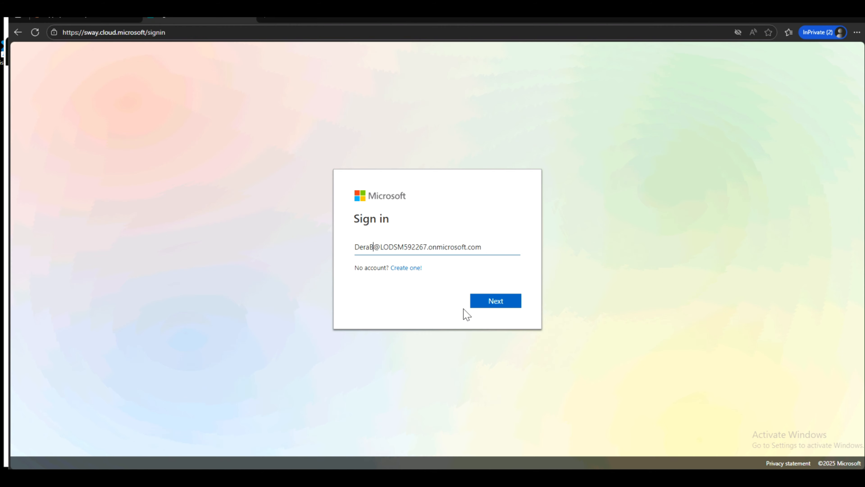
left_click(506, 301)
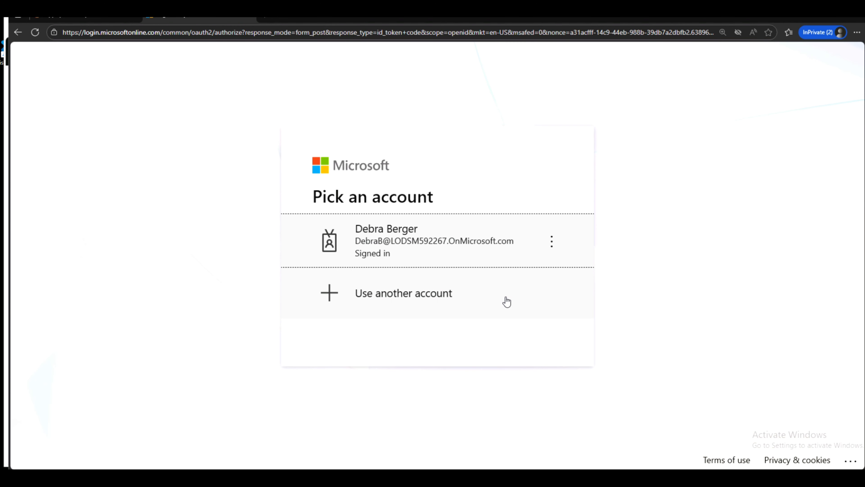
left_click(512, 239)
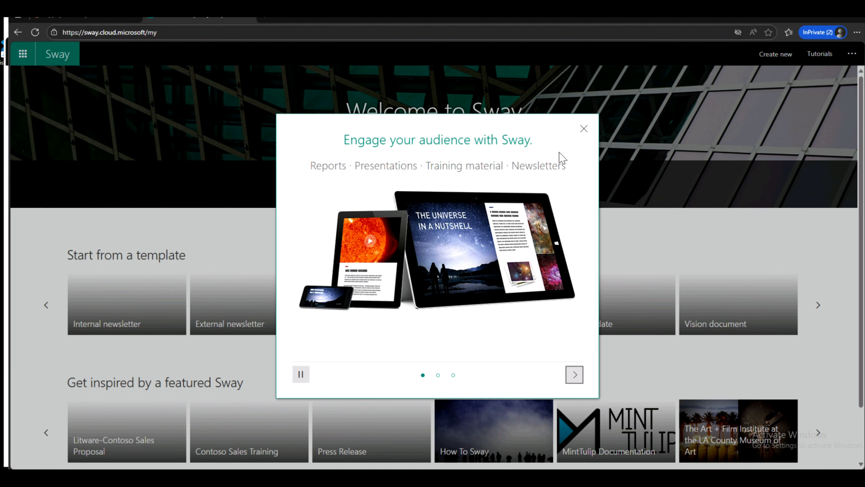
left_click(584, 129)
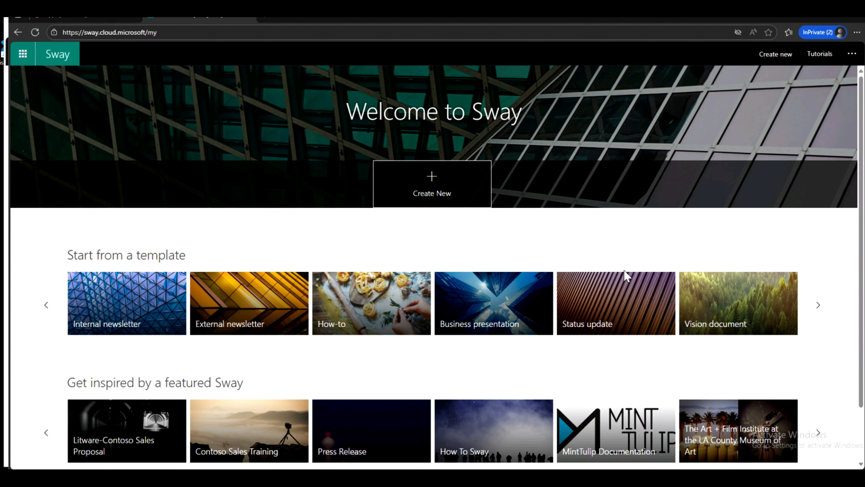
scroll(620, 283, "down", 2)
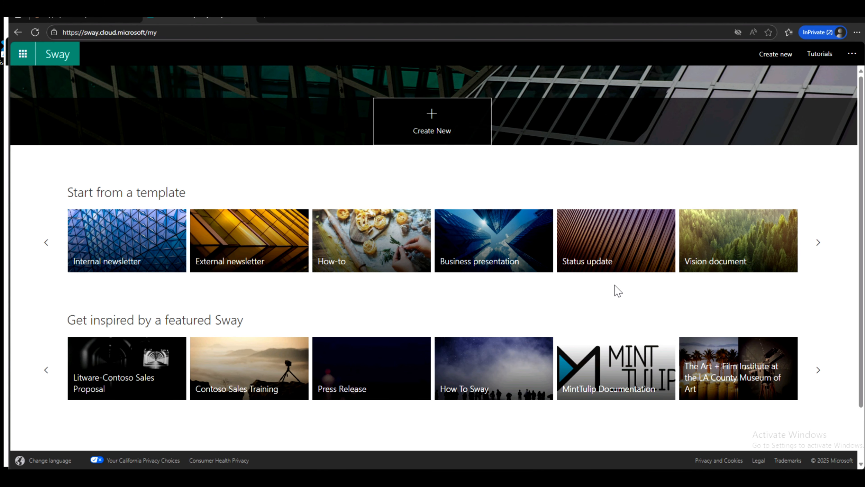
scroll(618, 291, "up", 2)
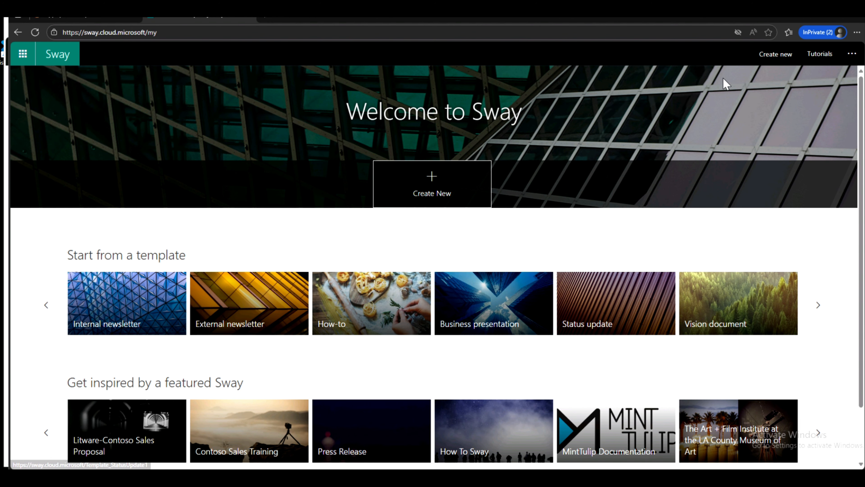
- Sign the test user out of Sway and close the InPrivate browser session
left_click(851, 53)
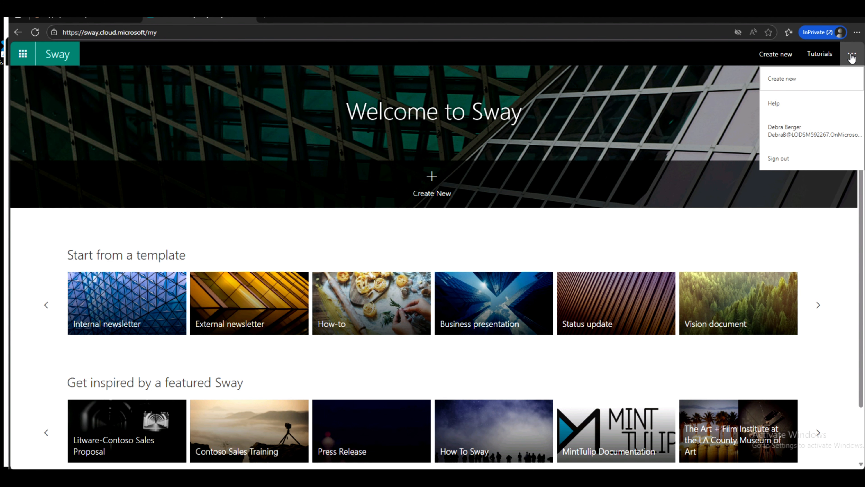
left_click(779, 158)
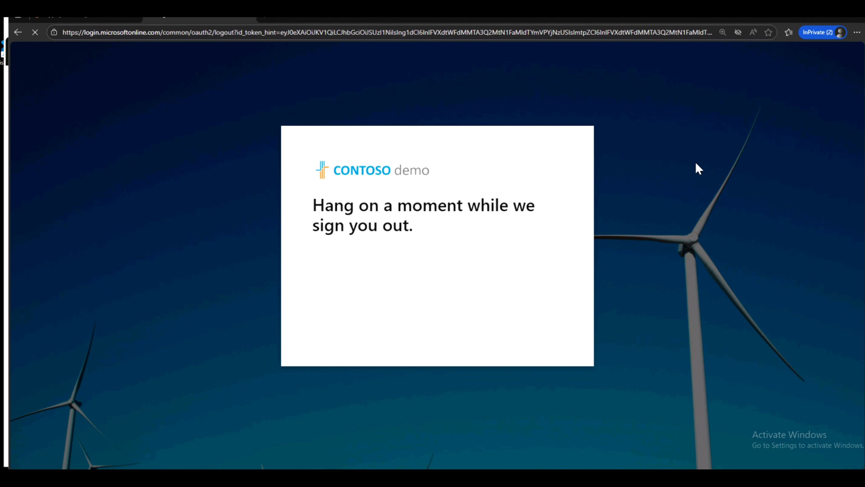
left_click(250, 17)
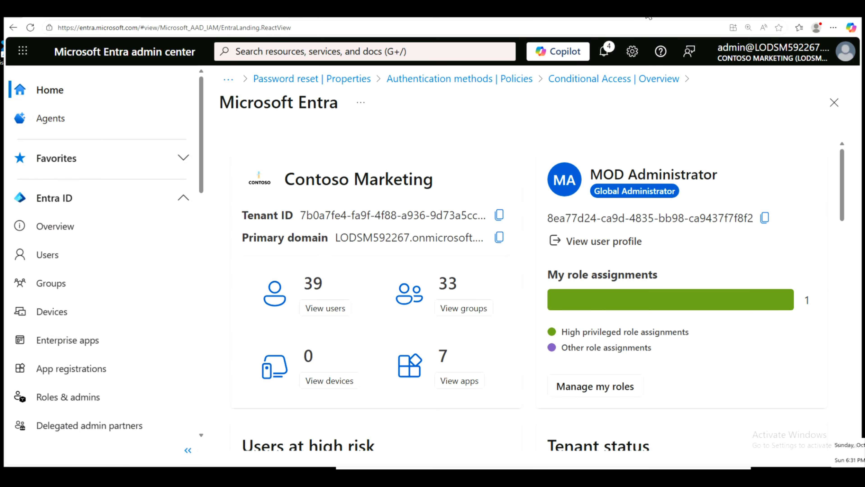
- Check Task 2 of the lab instructions and start a new Conditional Access policy in the Microsoft Entra admin center
left_click(647, 14)
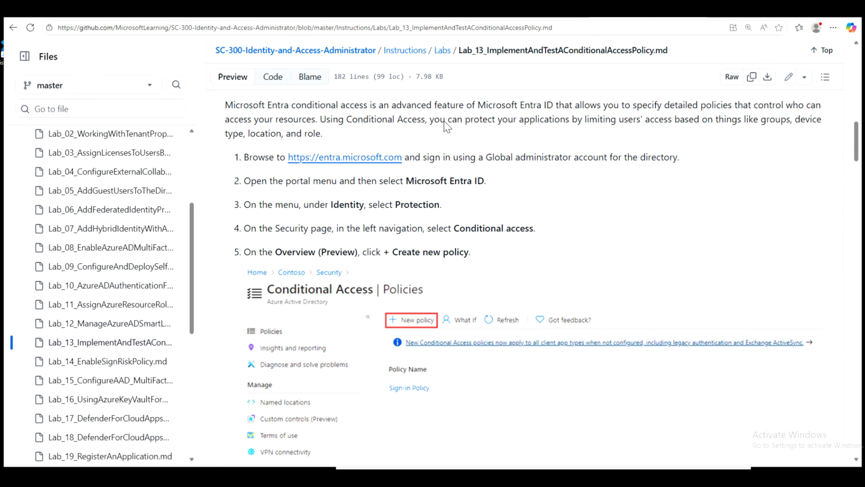
scroll(488, 174, "up", 5)
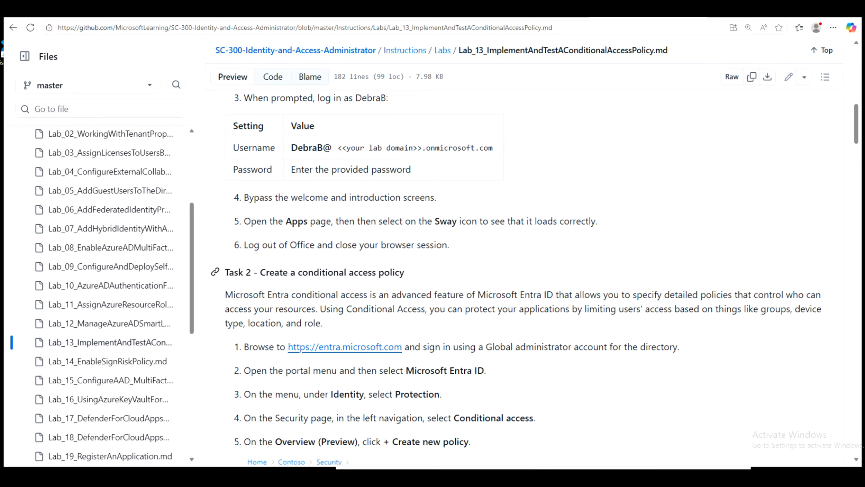
left_click_drag(260, 271, 426, 281)
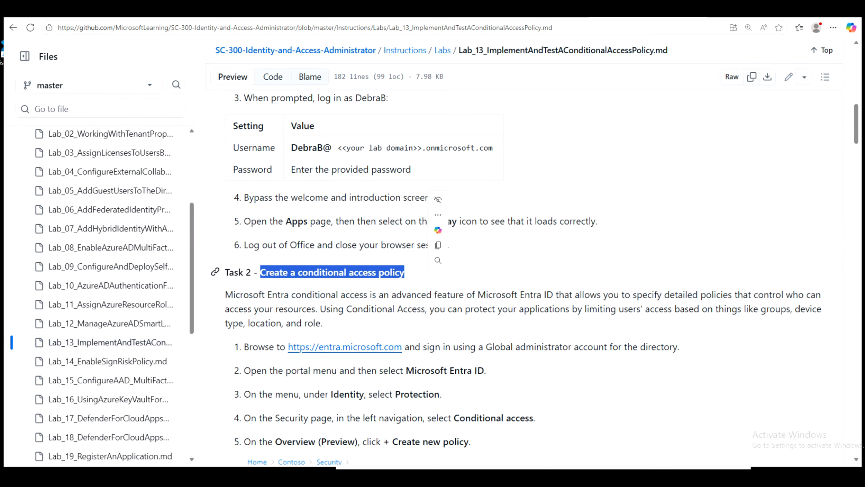
left_click(97, 14)
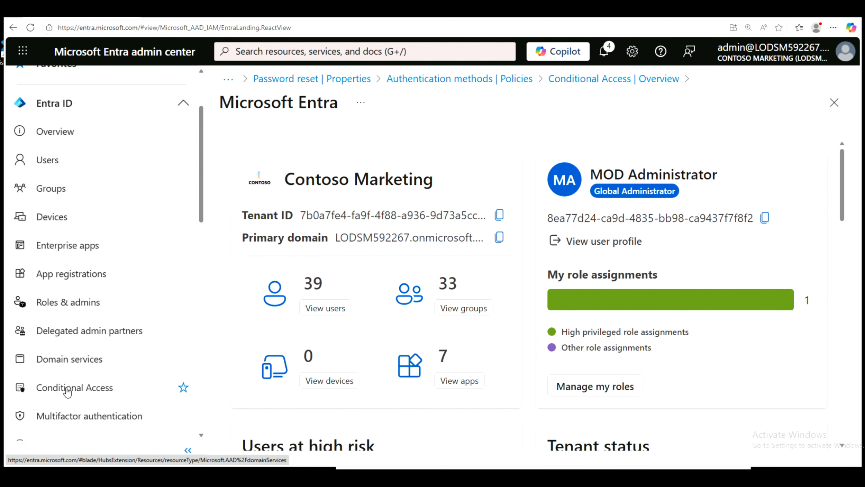
left_click(65, 392)
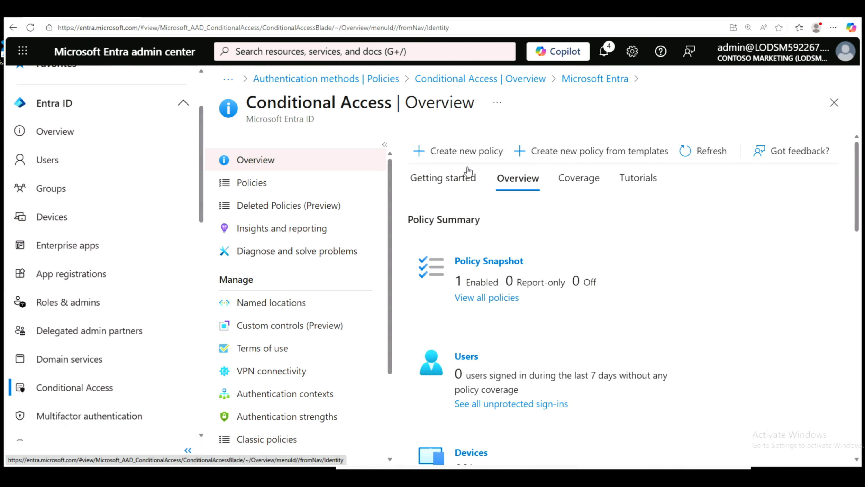
left_click(441, 155)
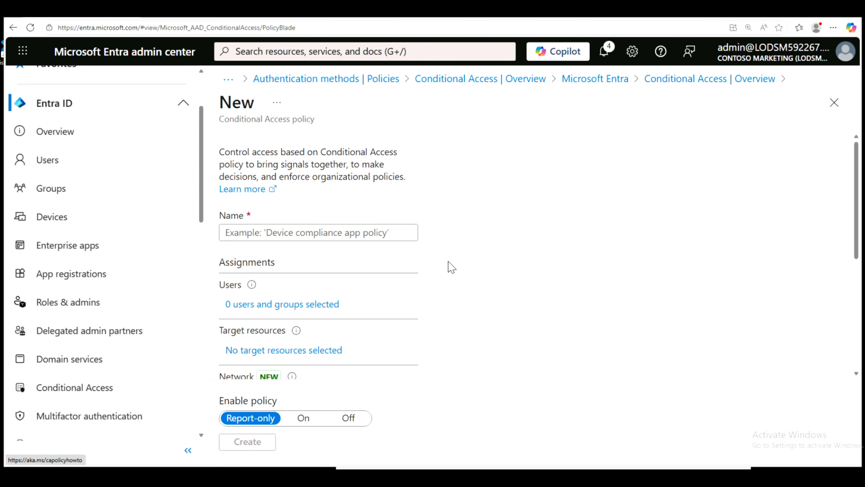
- Name the new policy with the policy name copied from step 6 of the lab instructions
left_click(295, 234)
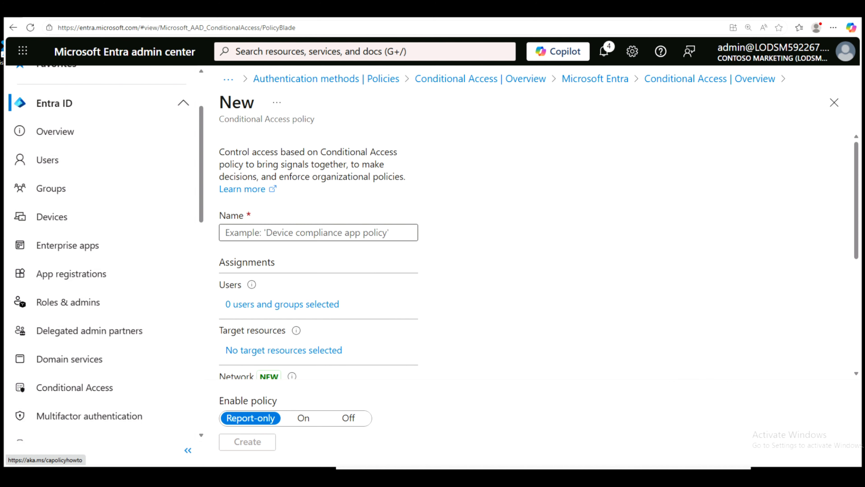
left_click(652, 15)
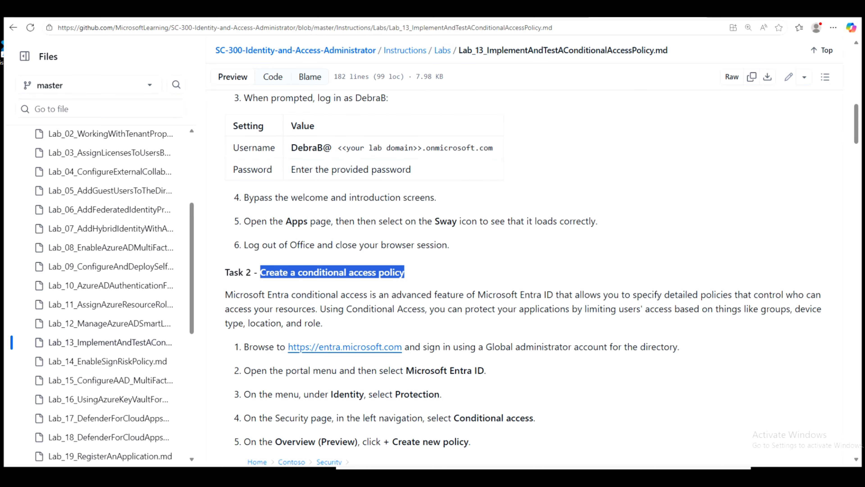
scroll(521, 272, "down", 3)
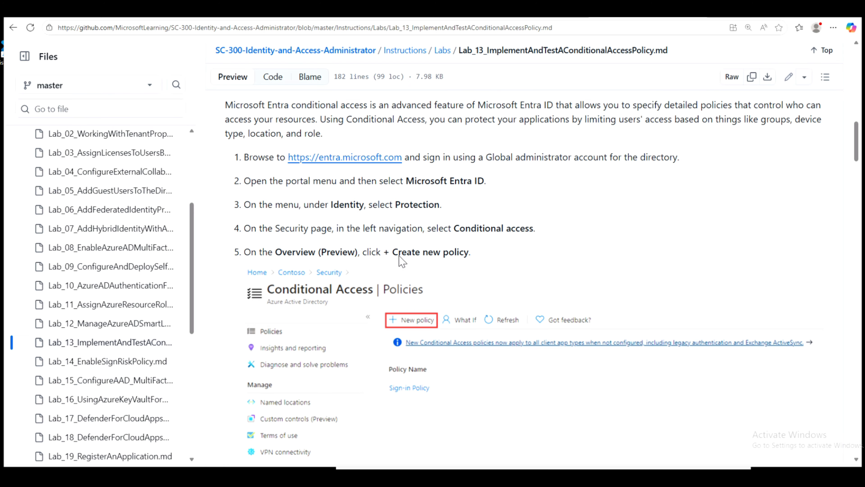
scroll(501, 278, "down", 7)
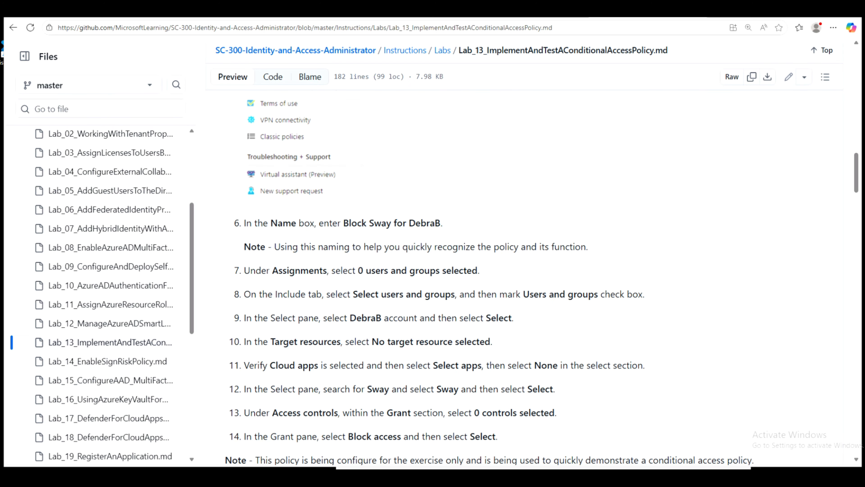
left_click_drag(343, 223, 440, 223)
key("ctrl+c")
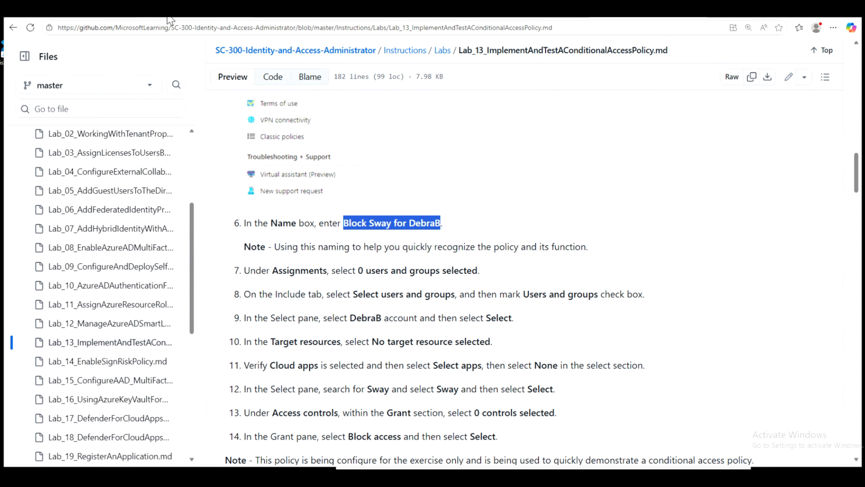
left_click(69, 16)
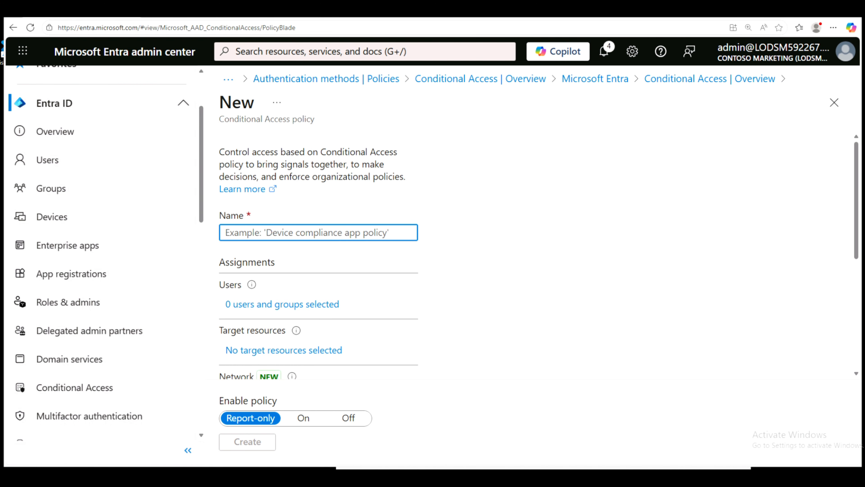
key("ctrl+v")
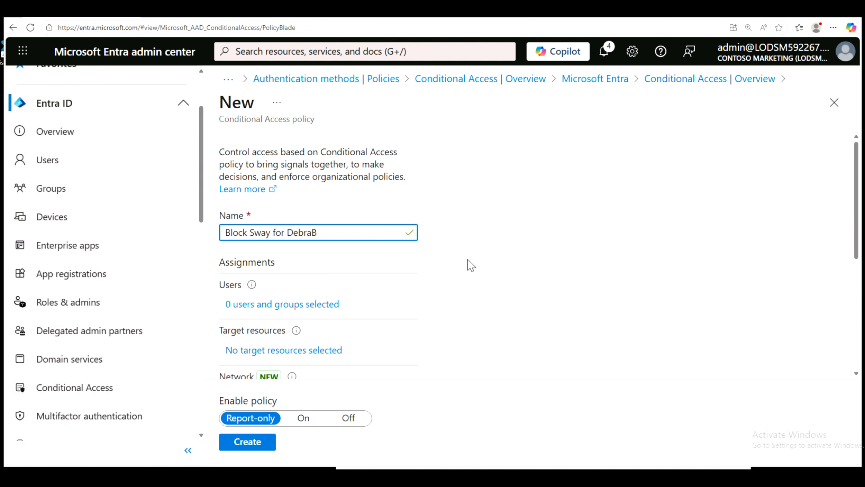
- Set the policy's user assignment to include selected users and groups, with the Users and groups option enabled
scroll(471, 266, "down", 3)
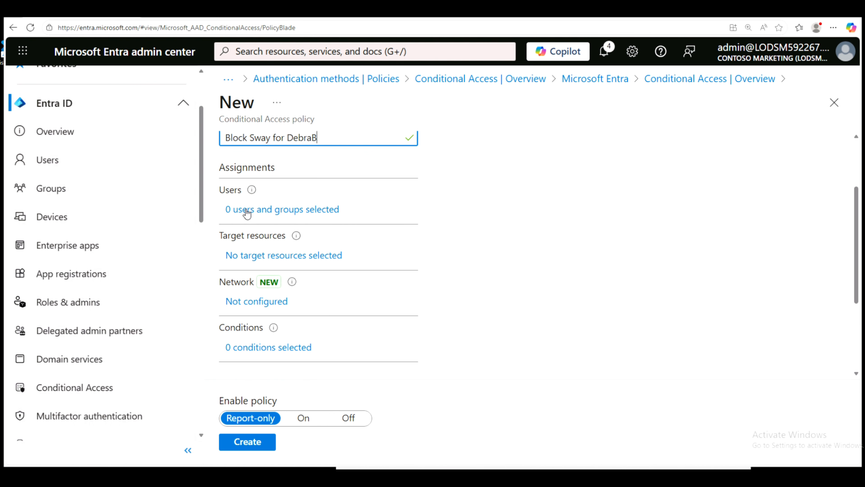
left_click(259, 209)
left_click(470, 288)
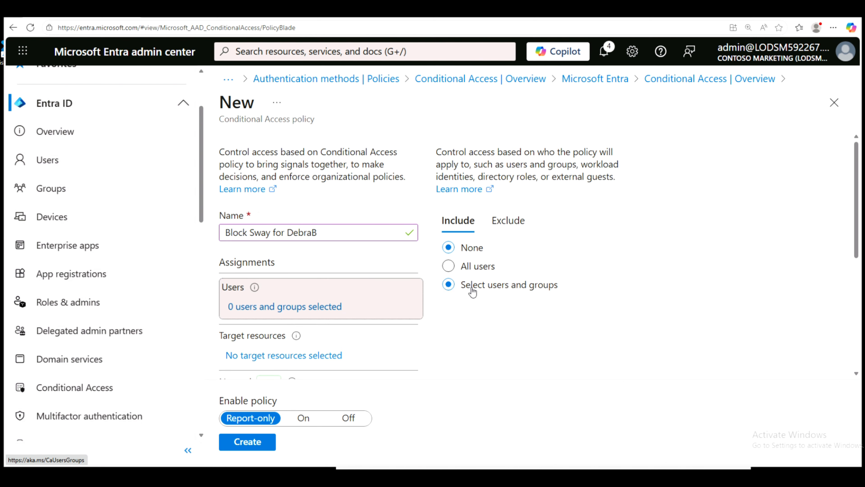
left_click(462, 358)
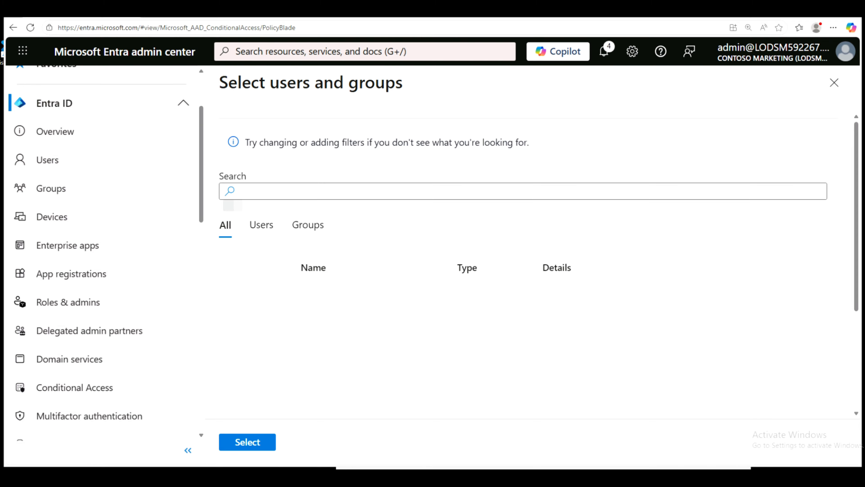
- Search the users and groups by the test user's first name and add the matching account to the policy's included users
left_click(273, 192)
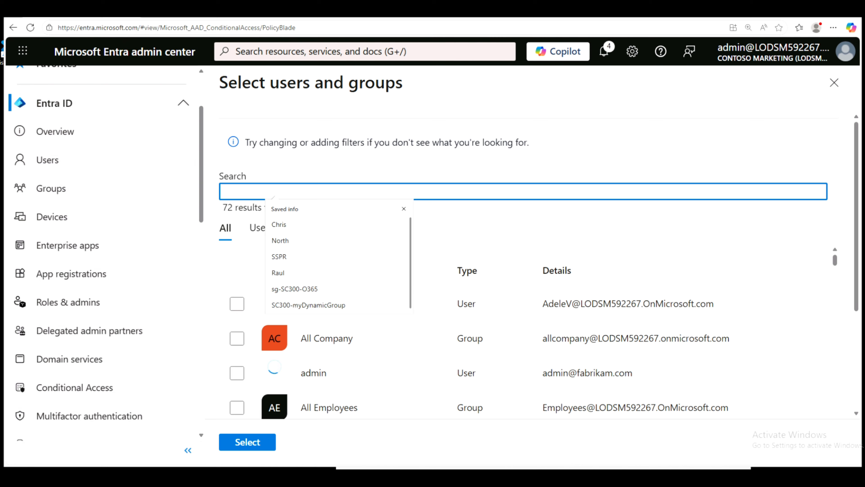
type("Delia")
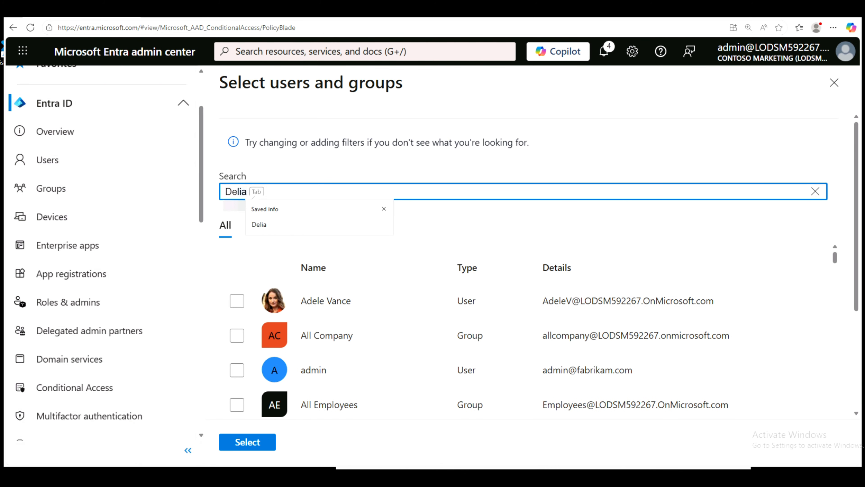
key("BackSpace")
key("BackSpace")
key("BackSpace")
type("bra")
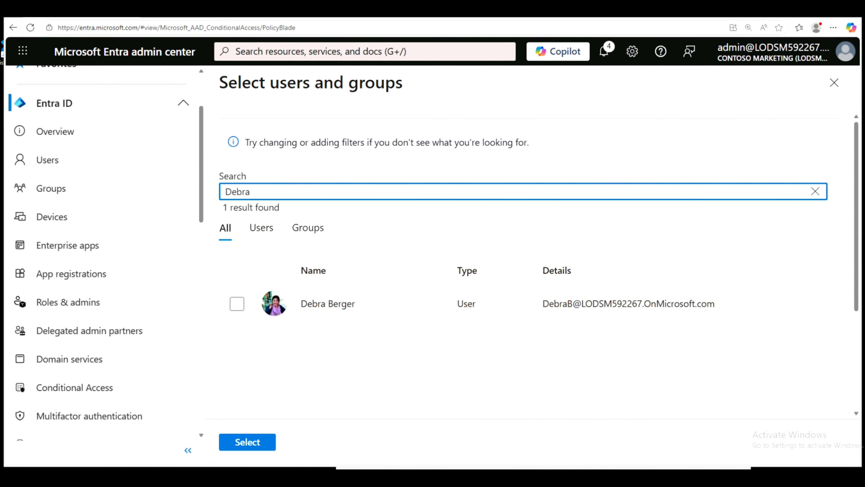
left_click(236, 307)
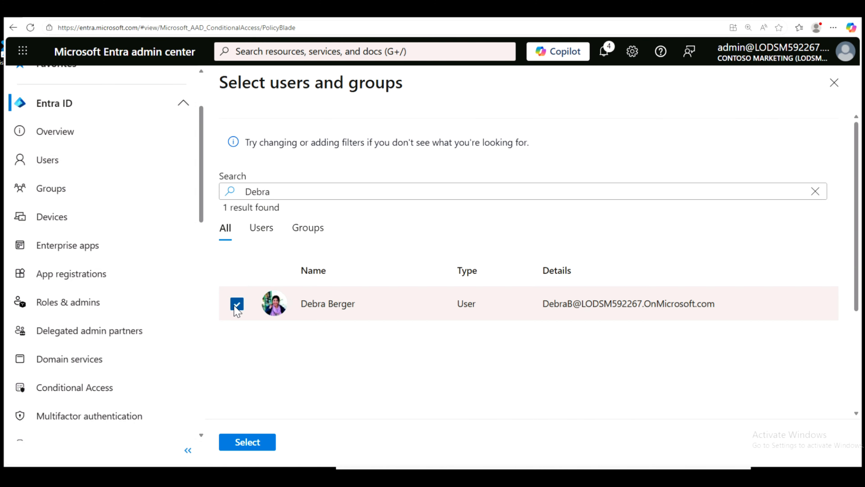
left_click(247, 442)
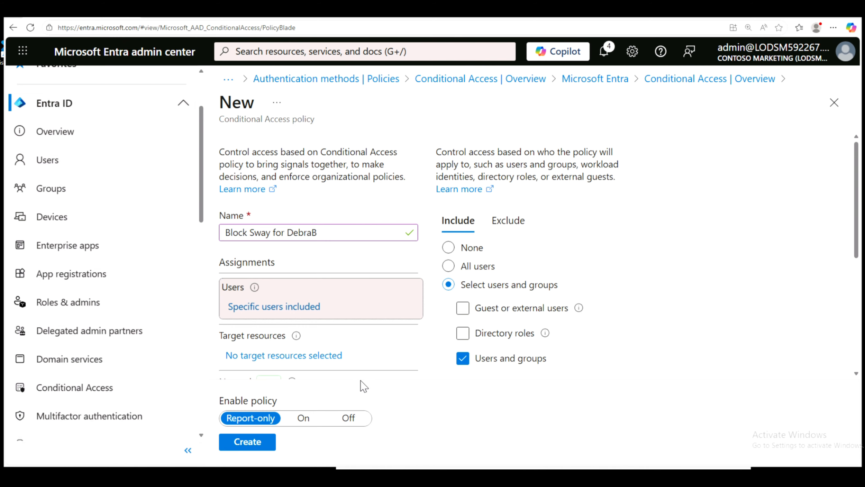
- Set the policy's target resources to include only selected resources
scroll(384, 339, "down", 5)
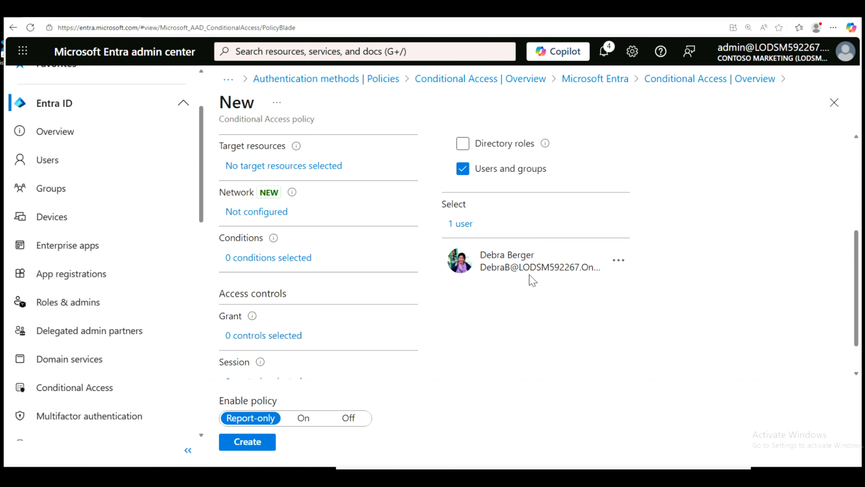
left_click(279, 166)
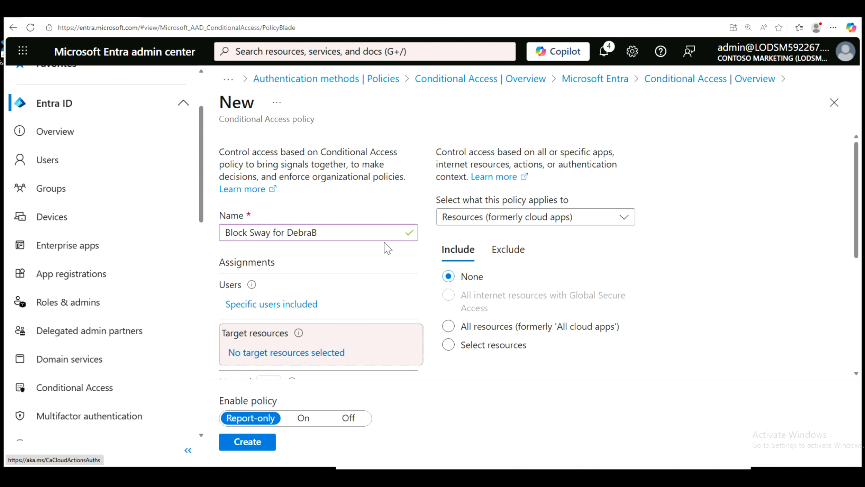
left_click(448, 345)
scroll(702, 315, "down", 3)
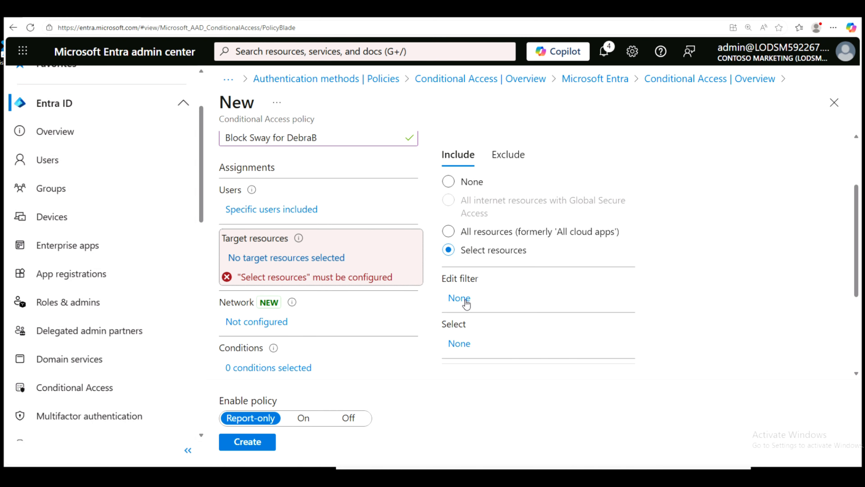
left_click(467, 303)
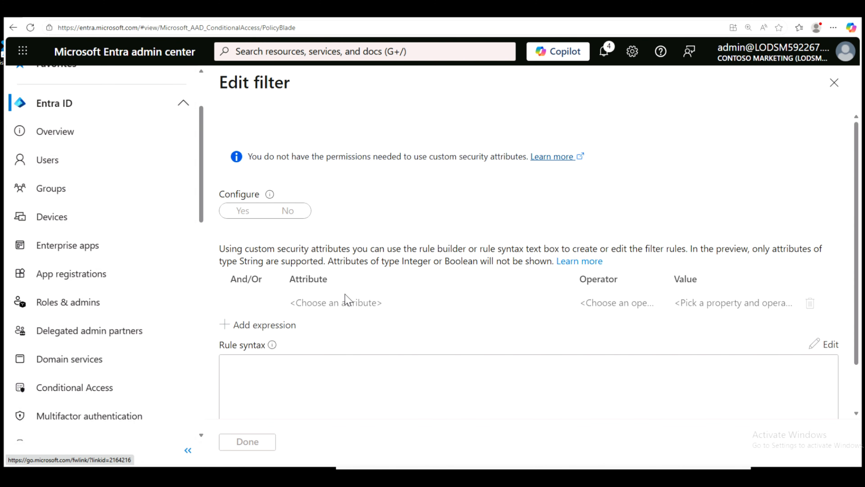
scroll(345, 300, "down", 2)
scroll(345, 299, "up", 2)
left_click(833, 86)
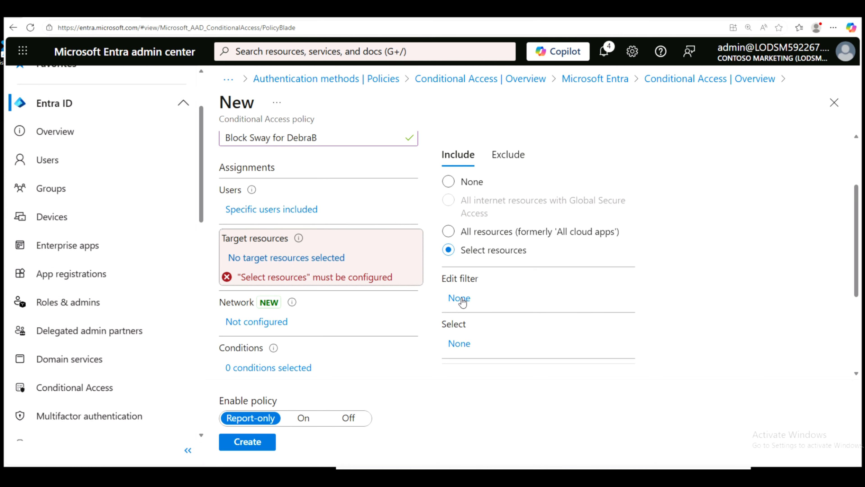
- Search the resources for Sway and add it to the policy's included target resources
left_click(462, 346)
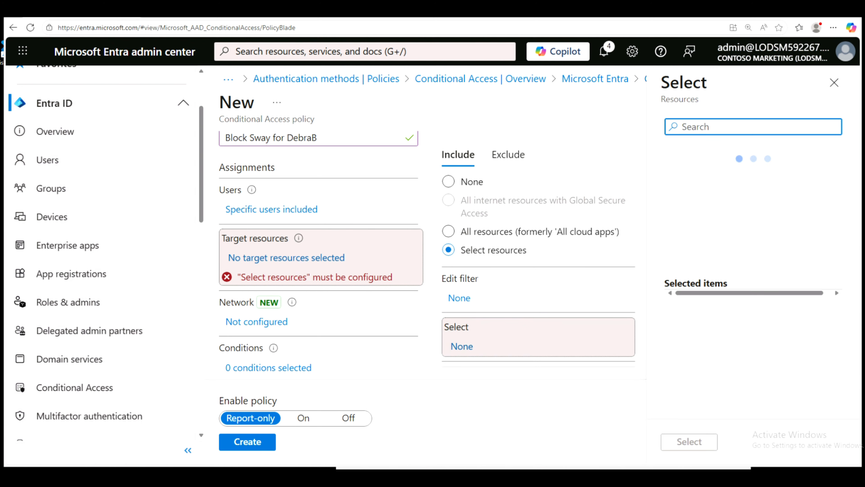
type("Sway")
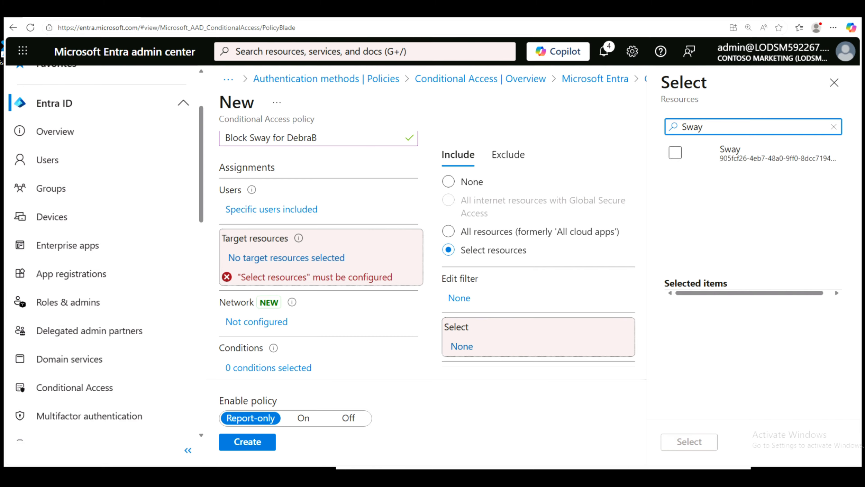
left_click(675, 152)
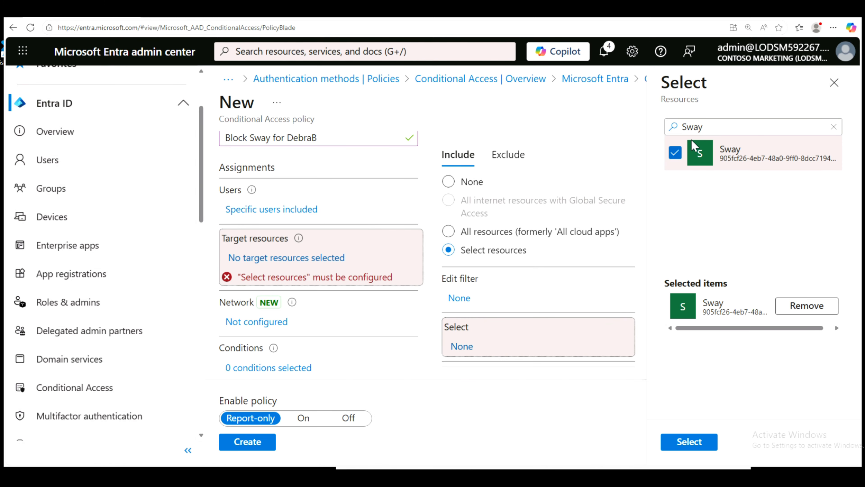
left_click(689, 443)
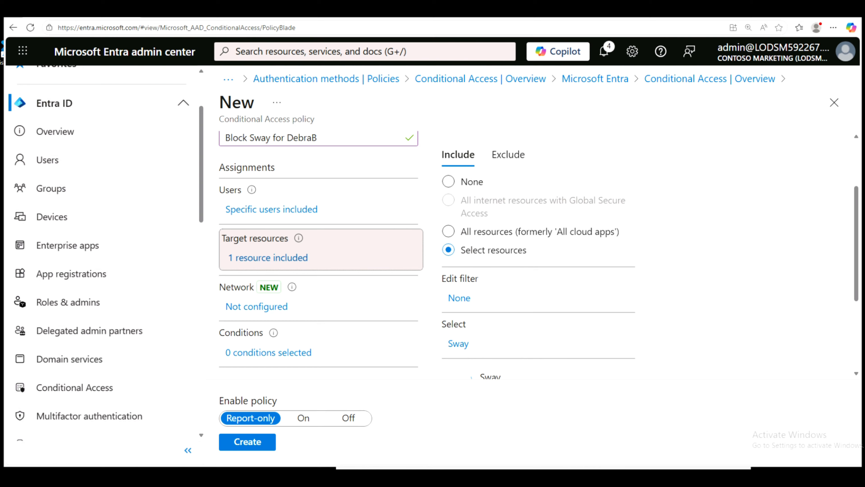
- Set the policy's Grant access control to Block access
scroll(756, 268, "down", 4)
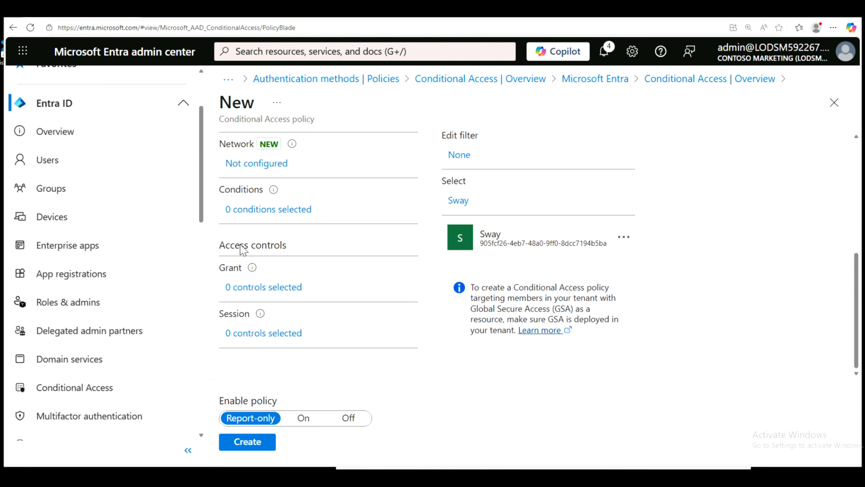
left_click(261, 292)
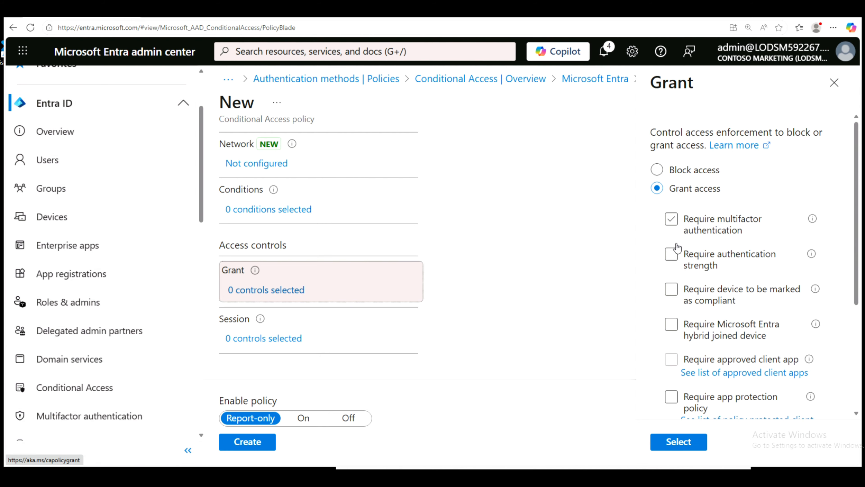
scroll(851, 286, "down", 5)
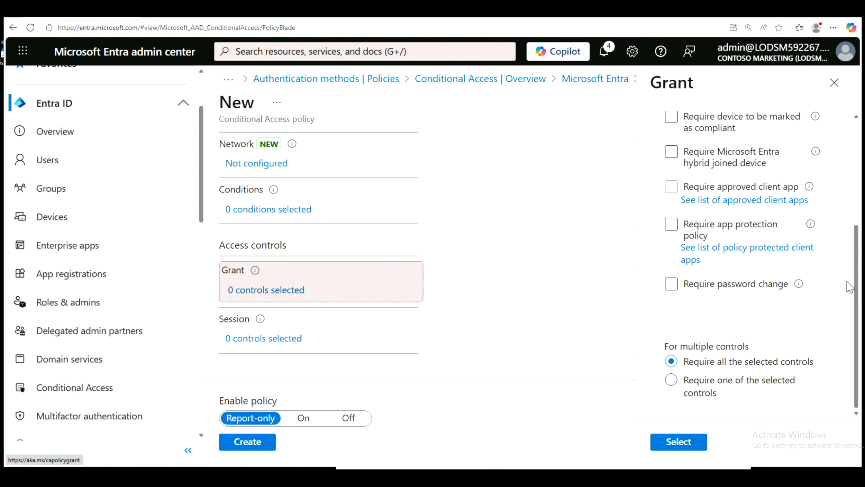
scroll(845, 281, "up", 5)
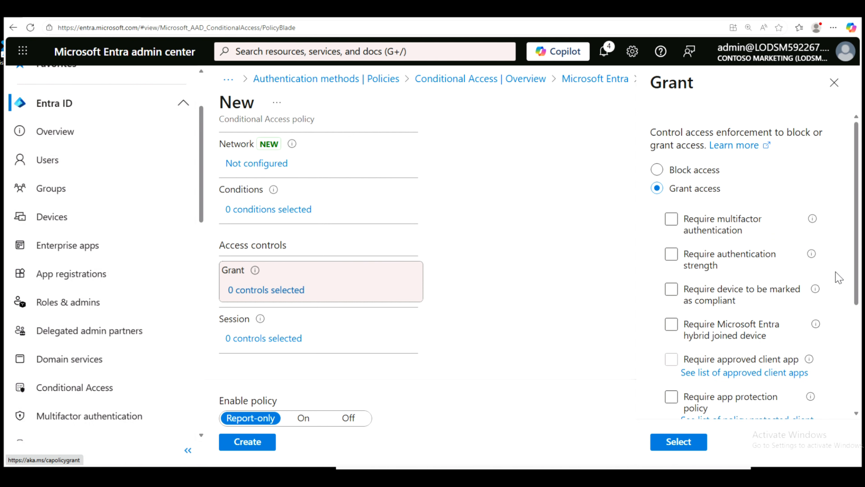
left_click(656, 170)
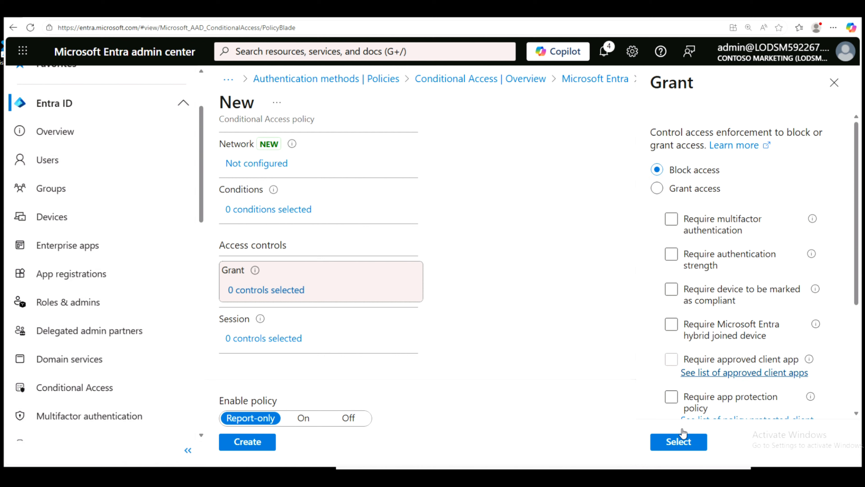
left_click(678, 443)
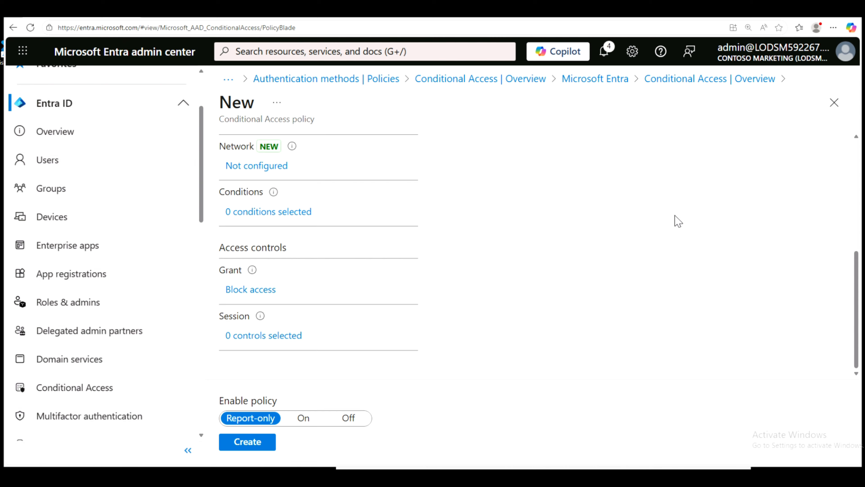
- Switch the policy's enable state to On, create the policy and dismiss the notification
left_click_drag(218, 400, 288, 401)
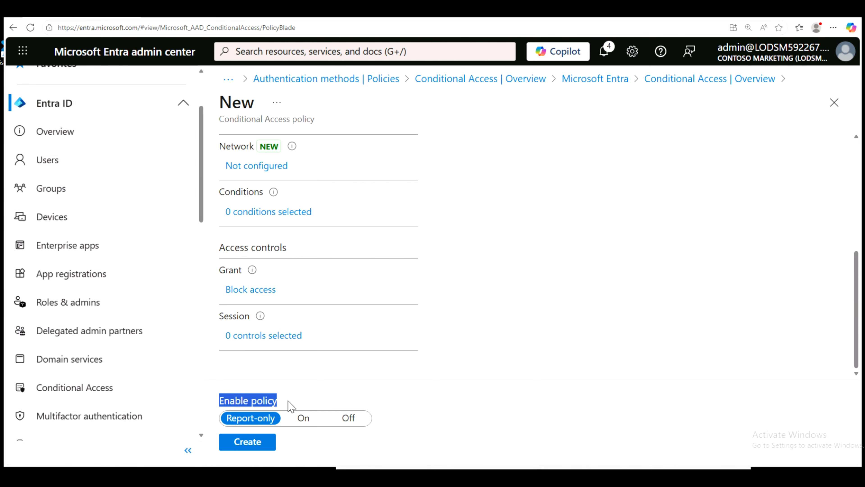
left_click(303, 419)
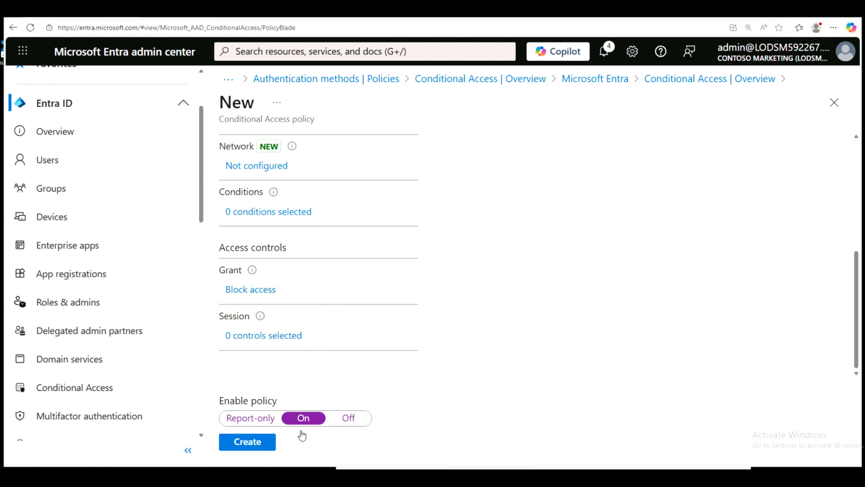
left_click(248, 442)
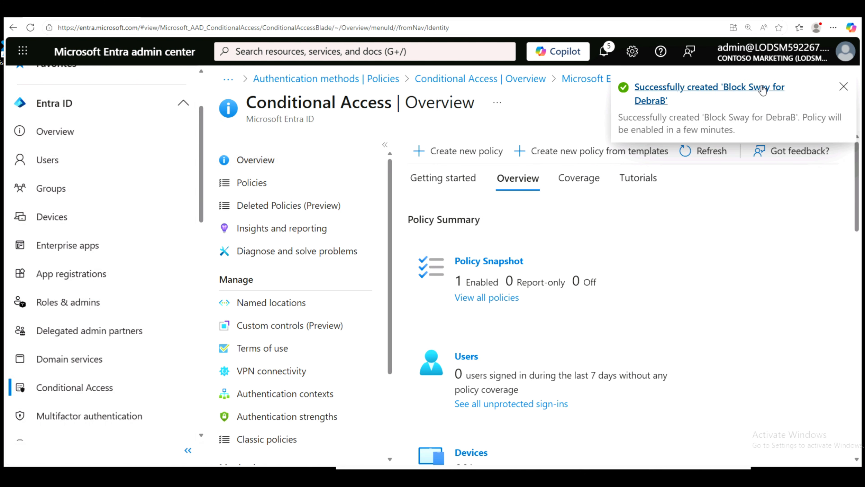
left_click(847, 88)
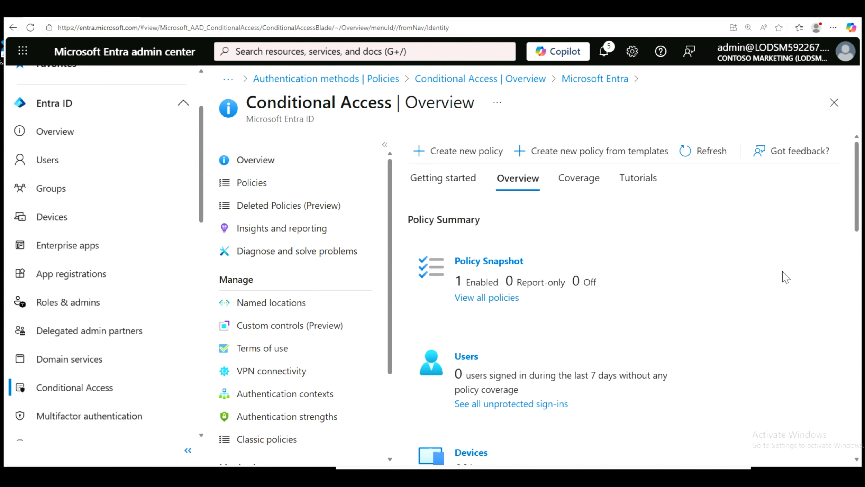
- Open the new Sway blocking policy from the Conditional Access policies list and review its settings
scroll(784, 276, "down", 5)
scroll(782, 276, "up", 5)
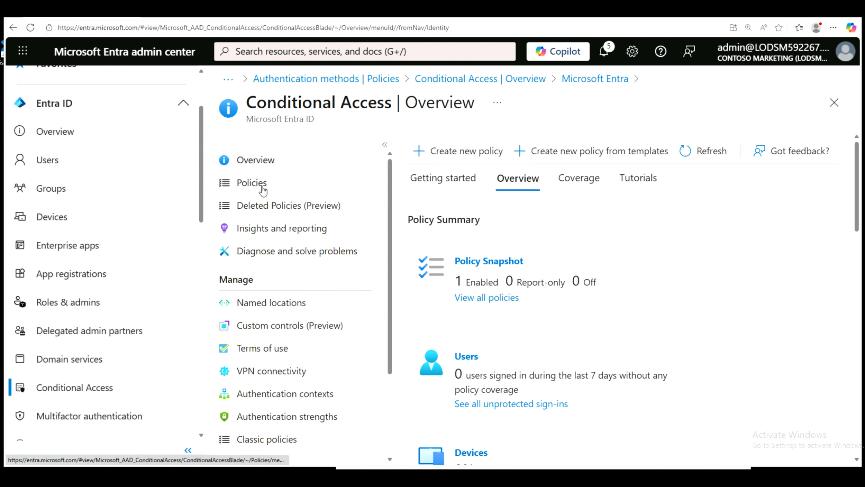
left_click(263, 190)
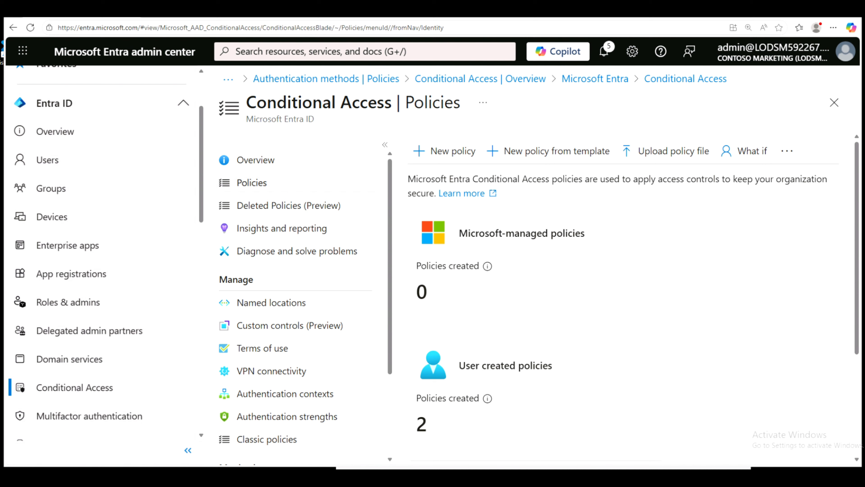
scroll(537, 373, "down", 4)
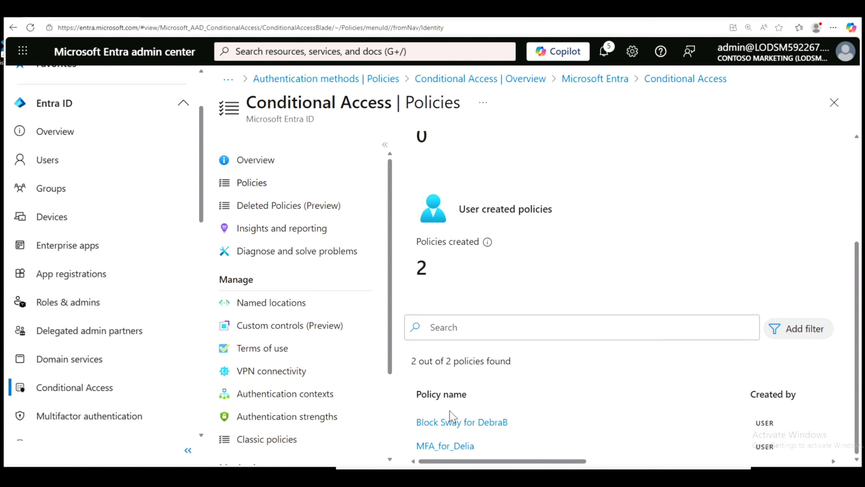
left_click(458, 425)
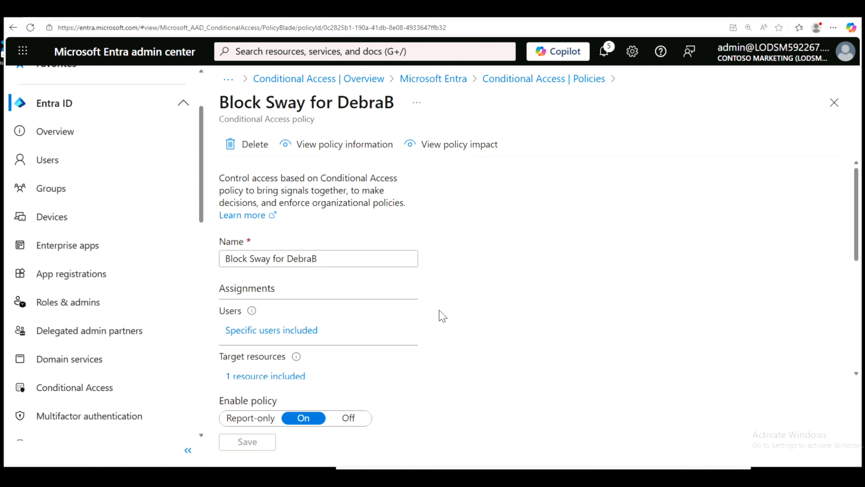
scroll(442, 315, "down", 5)
scroll(442, 318, "up", 5)
key("ctrl+t")
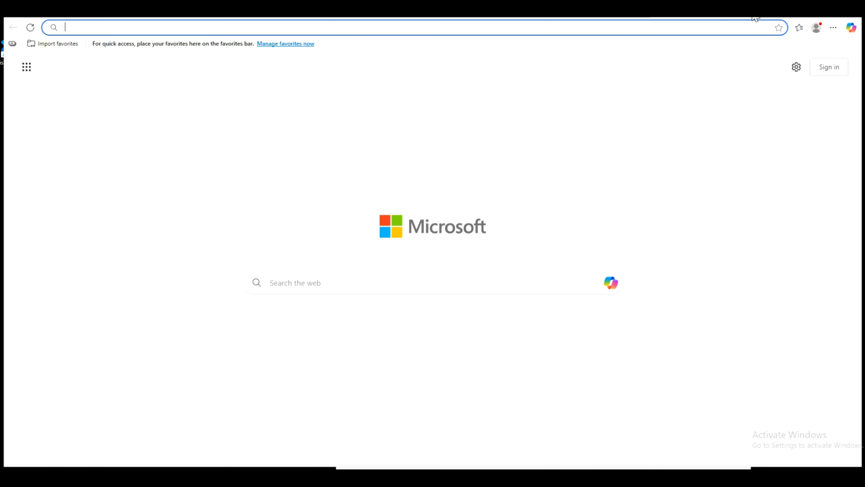
key("ctrl+w")
left_click(833, 28)
left_click(732, 76)
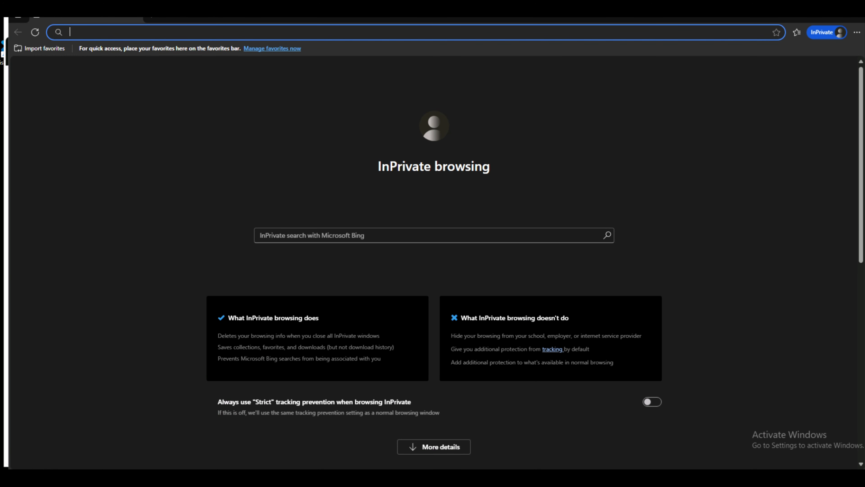
type("https://sway.office.com")
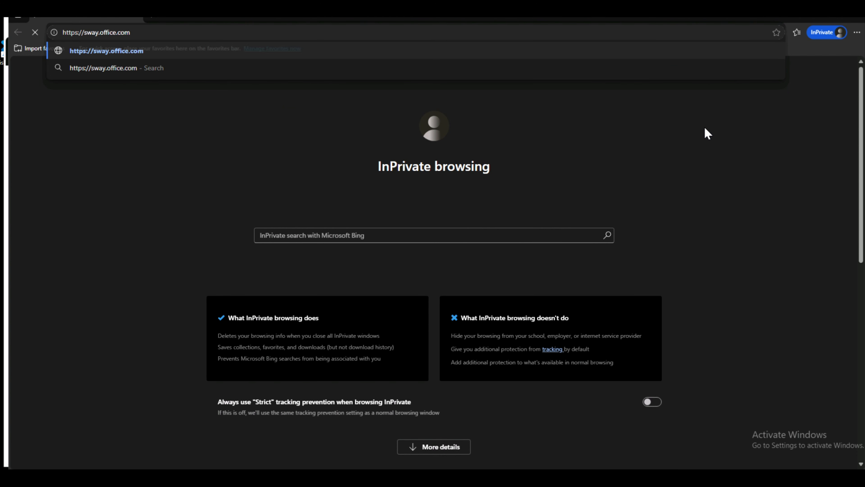
key("Return")
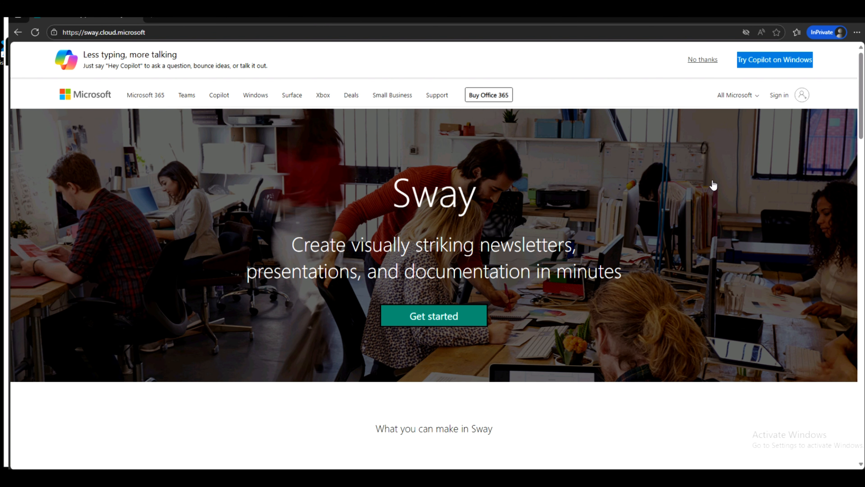
- Sign in to Sway with the test user's e-mail address and account password to test the blocking policy
left_click(781, 94)
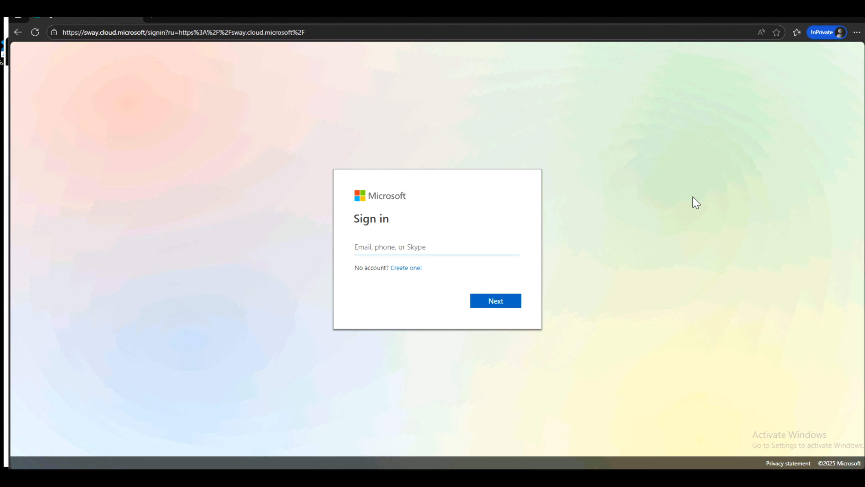
left_click(440, 249)
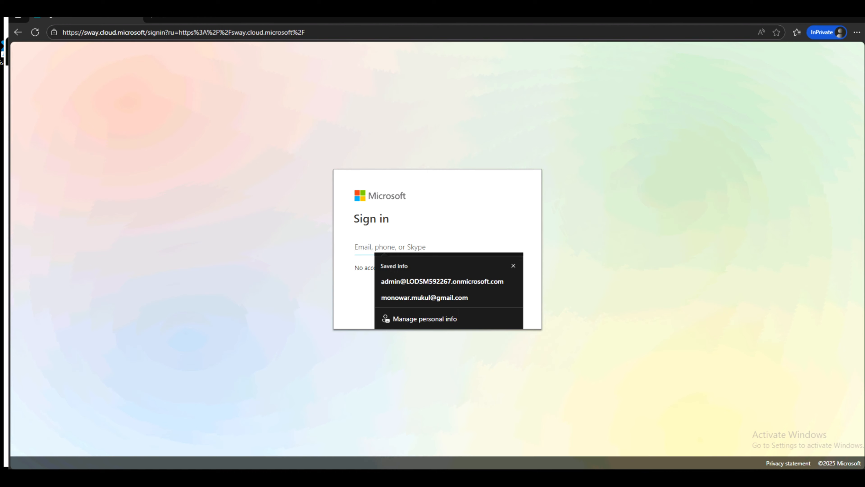
left_click(424, 283)
left_click_drag(374, 248, 353, 246)
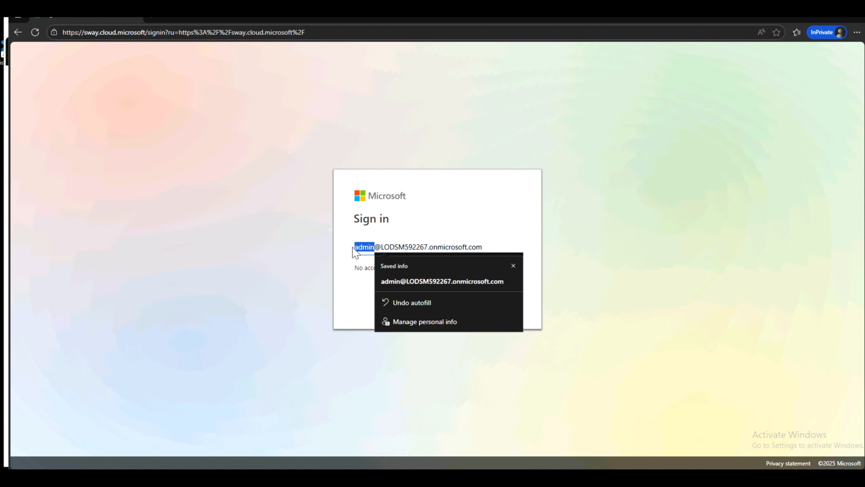
type("Deb")
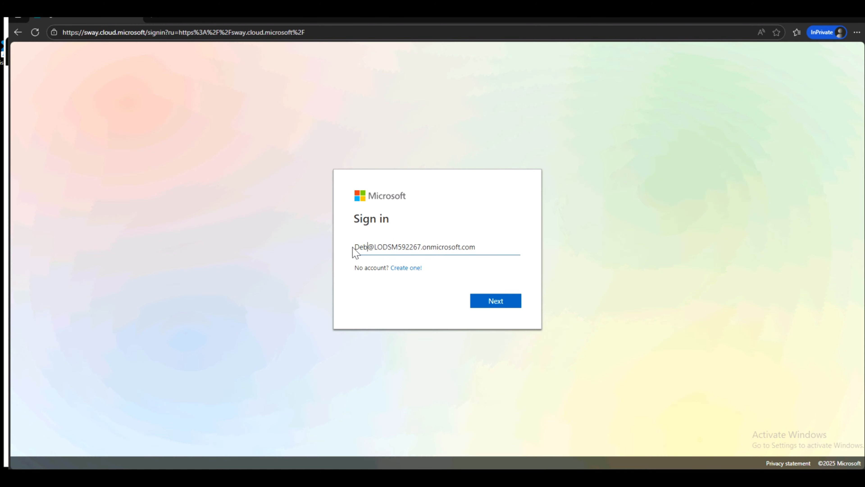
type("raB")
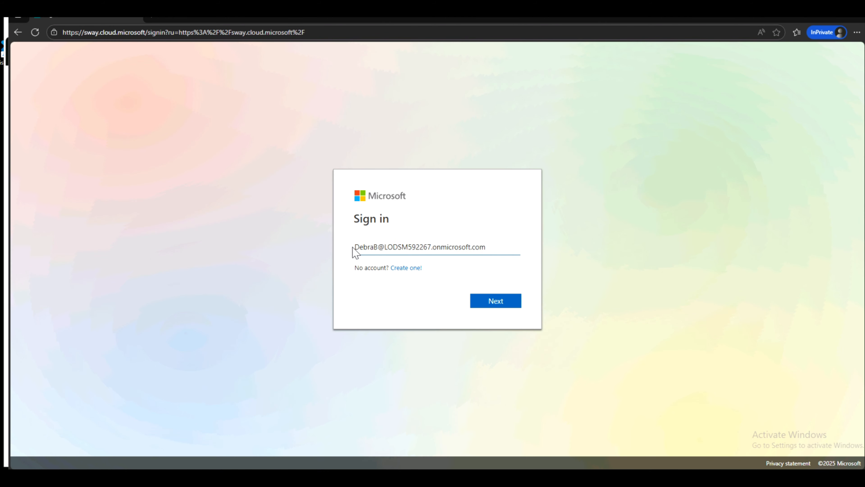
left_click(516, 302)
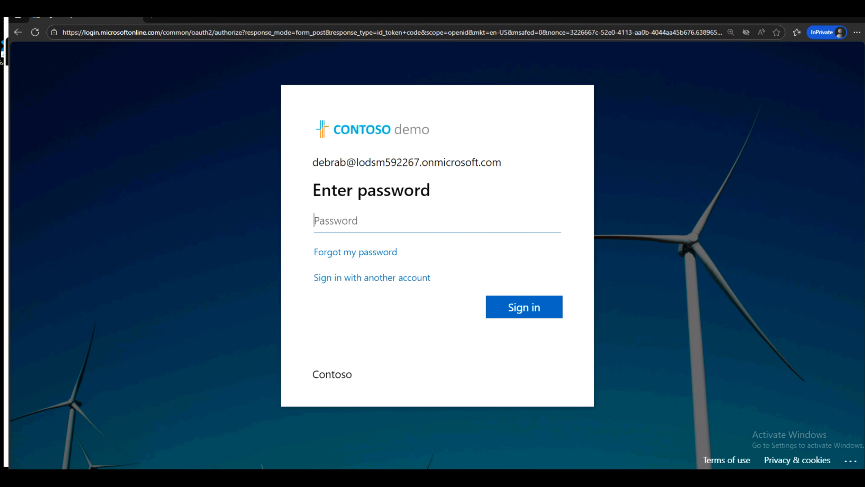
type("••••••••••••••••••••••••••••")
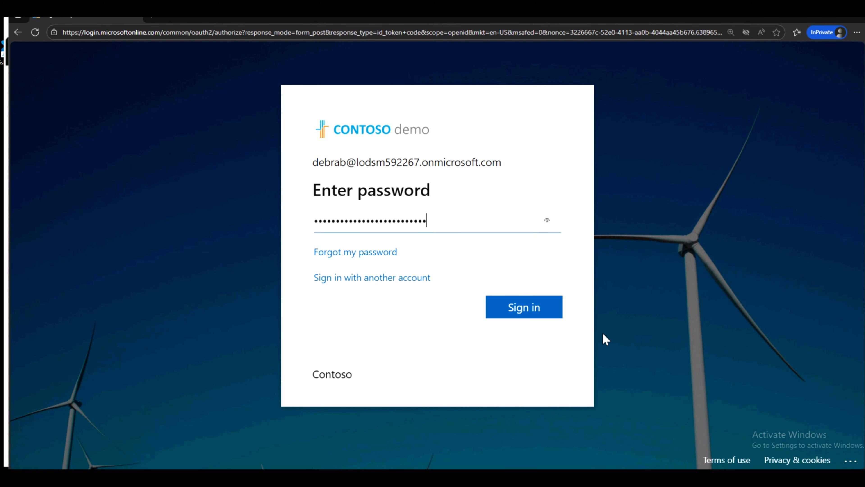
left_click(530, 309)
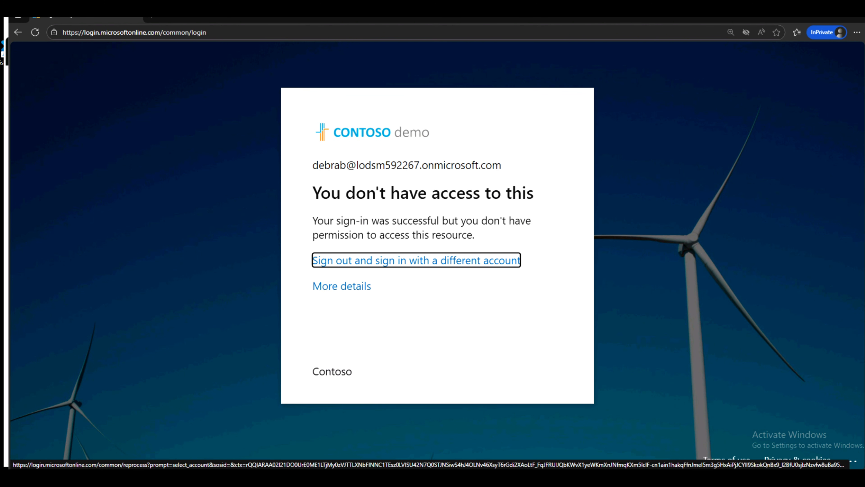
- Read the Sway sign-in result, return to the Entra admin center and reopen the Sway blocking policy from the Conditional Access policies list
left_click_drag(312, 193, 431, 193)
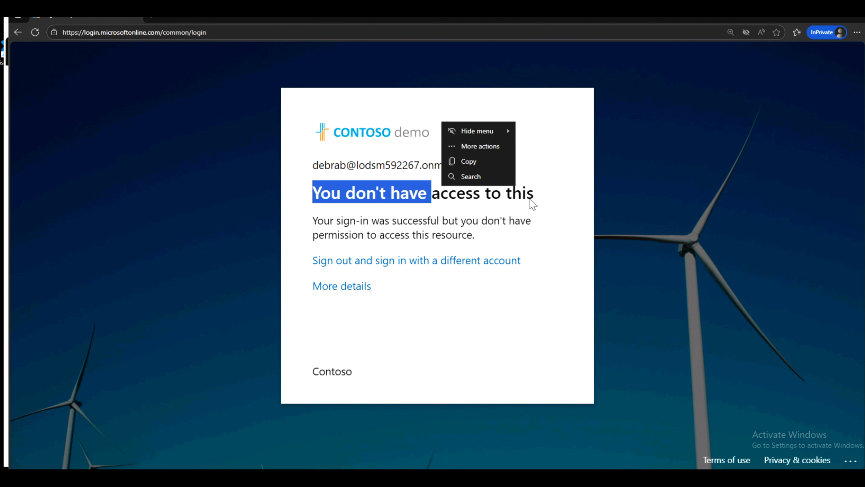
left_click(546, 201)
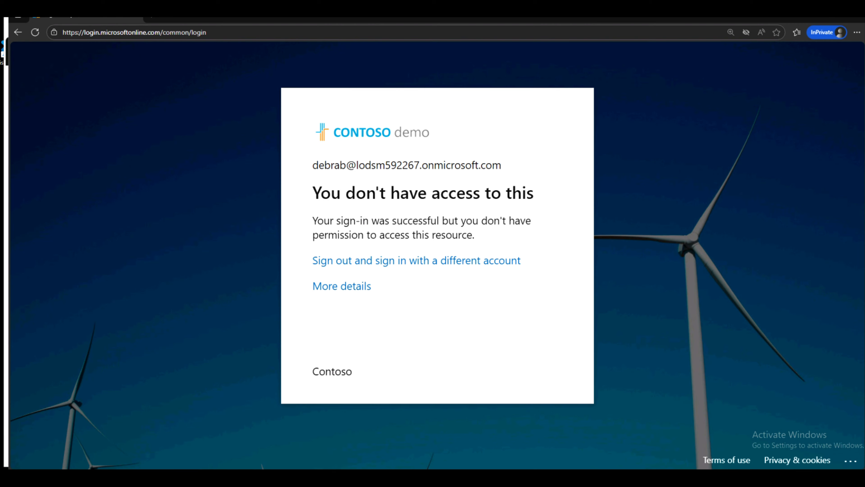
left_click(399, 451)
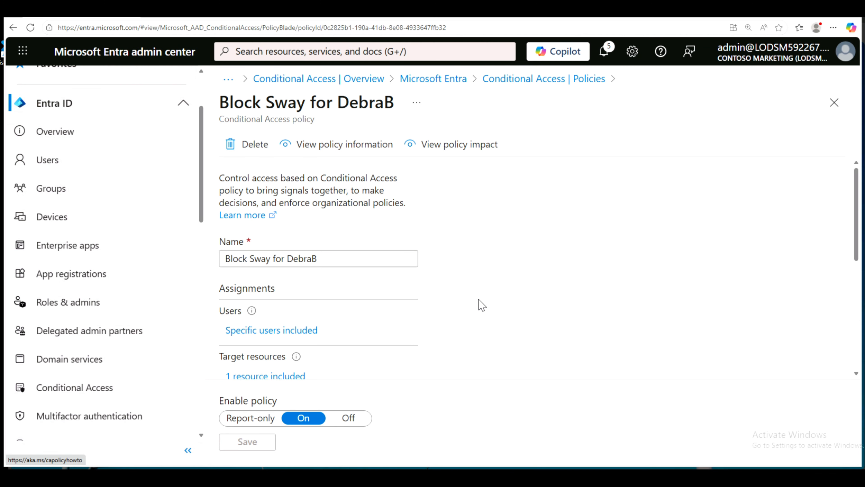
scroll(480, 304, "down", 3)
scroll(480, 303, "up", 5)
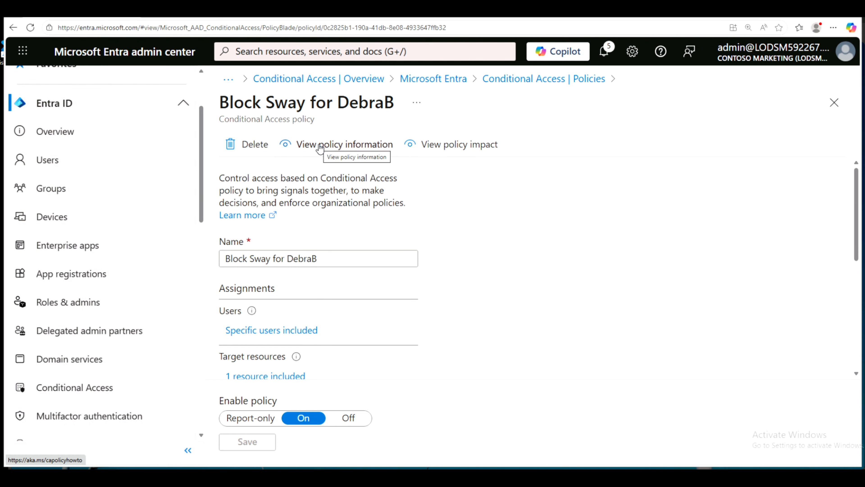
left_click(515, 79)
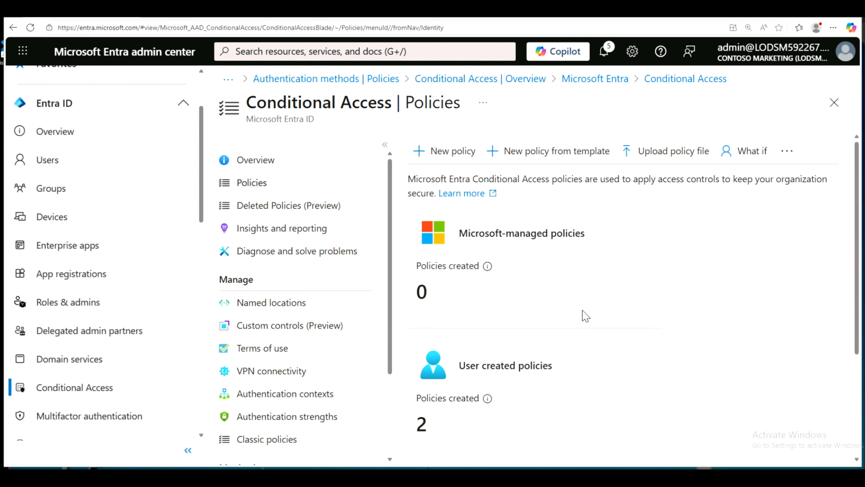
scroll(585, 317, "down", 5)
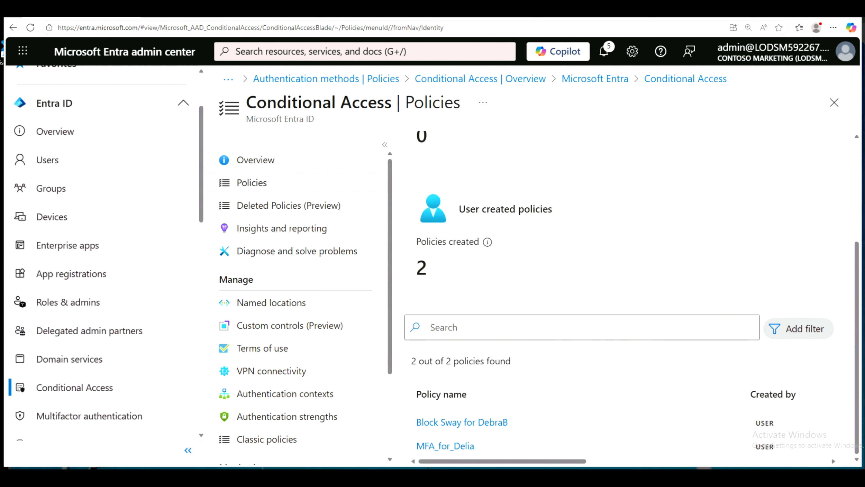
left_click(463, 422)
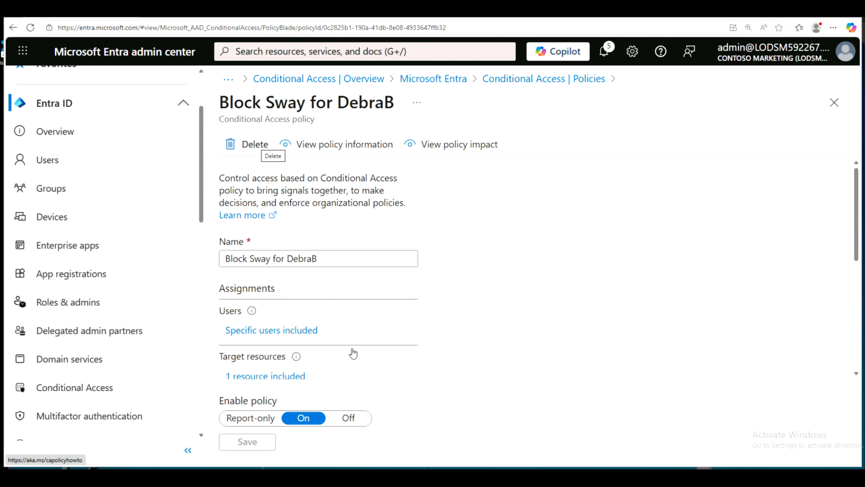
- Inspect the Grant access control of the Sway blocking policy and close it, discarding any edits
scroll(409, 354, "down", 5)
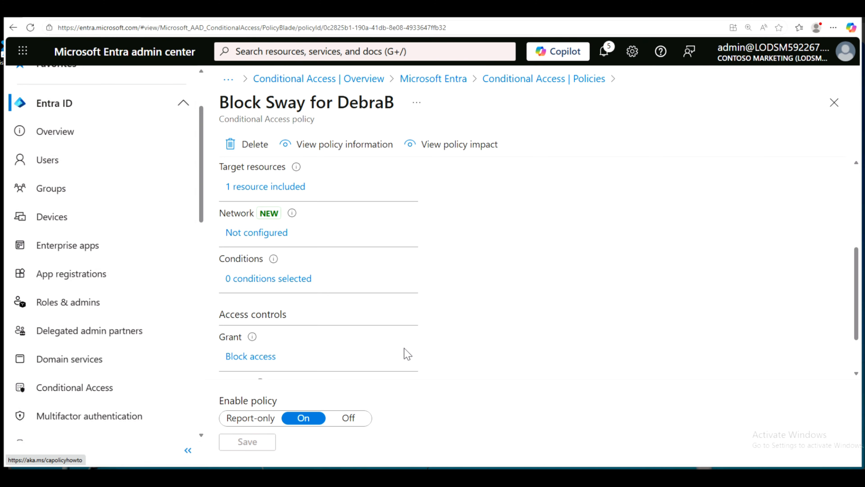
scroll(408, 354, "down", 2)
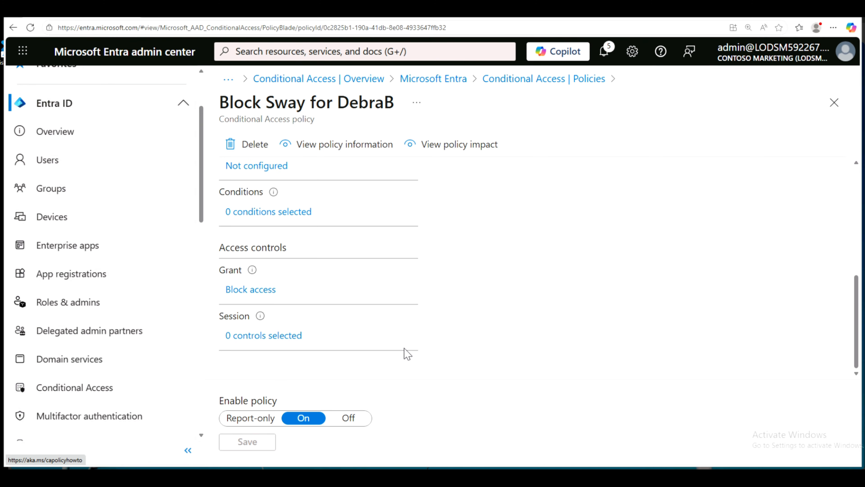
left_click(246, 289)
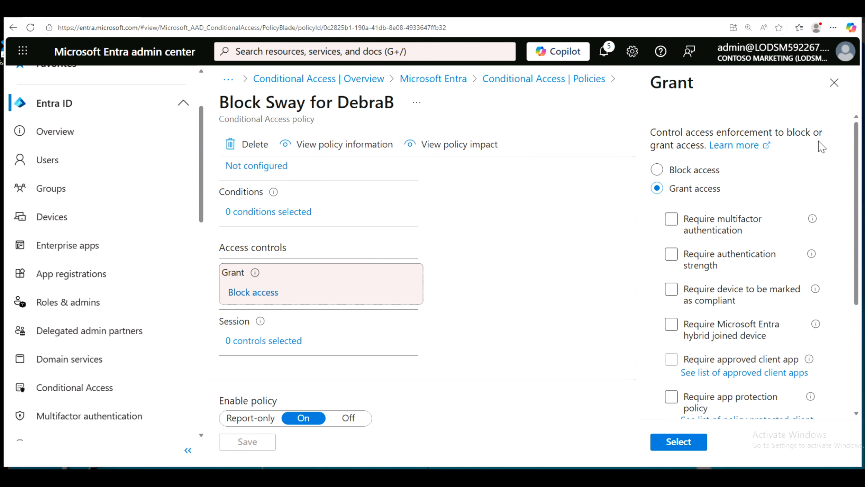
left_click(834, 83)
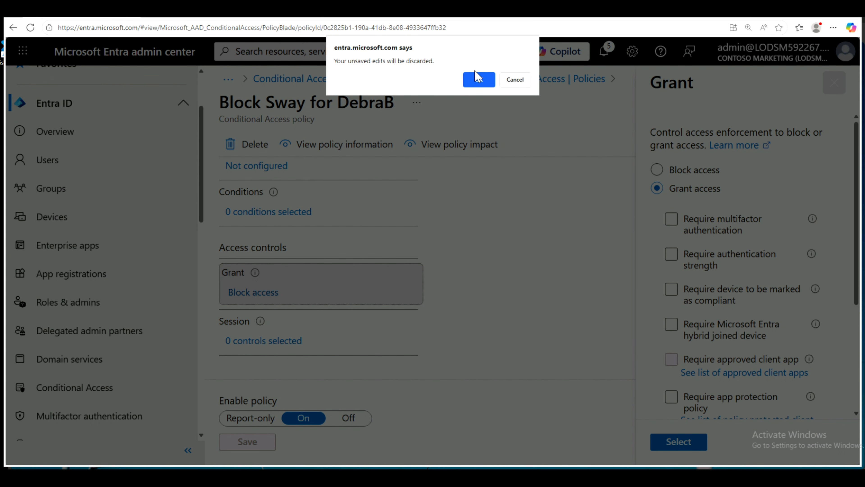
left_click(479, 80)
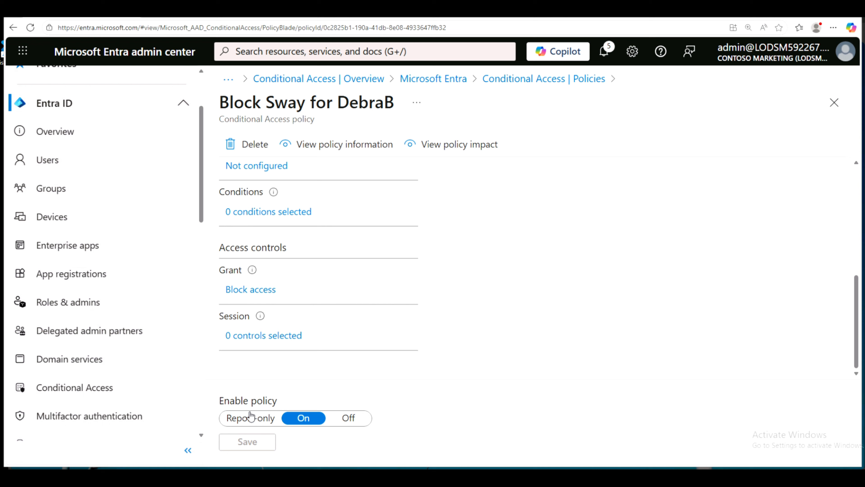
- Set Enable policy to Off for the Sway blocking policy and save it
left_click_drag(220, 400, 298, 400)
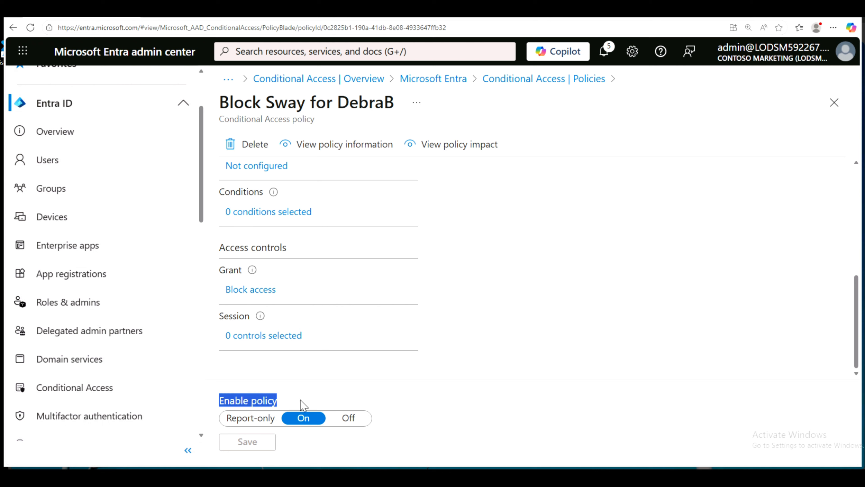
left_click(351, 419)
left_click(351, 418)
left_click(258, 448)
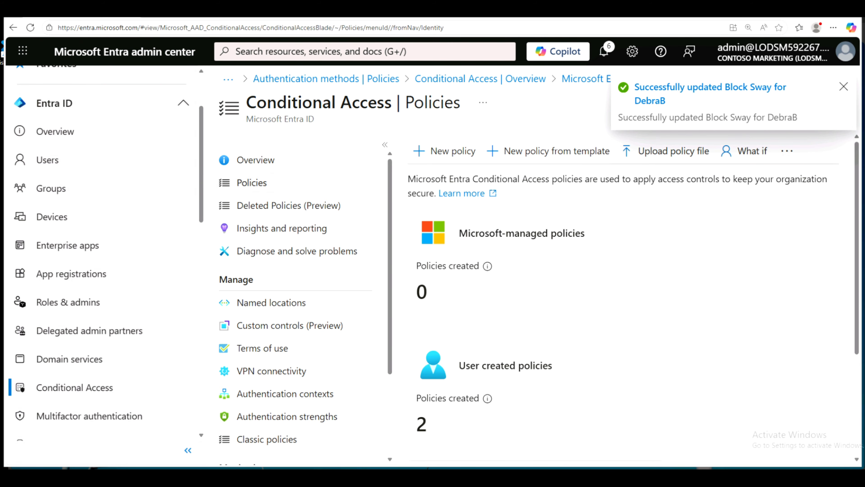
- Reopen the Sway blocking policy from the policies list and check its saved enable state and settings
scroll(584, 419, "down", 4)
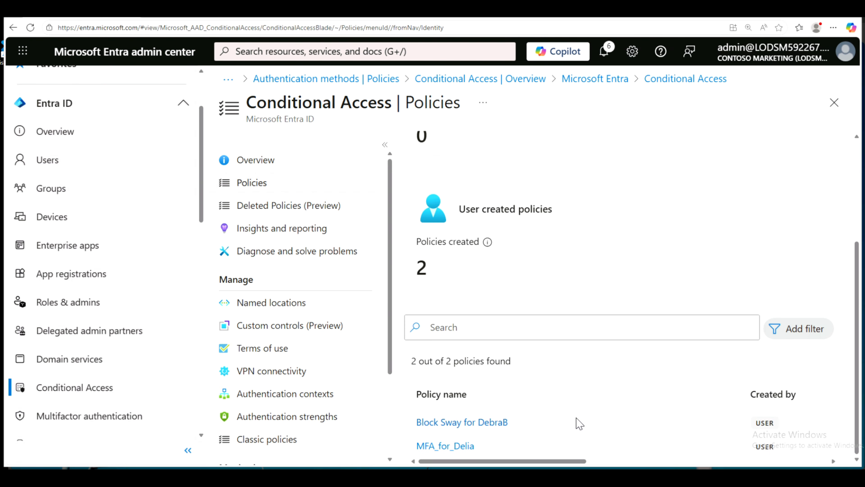
left_click(483, 422)
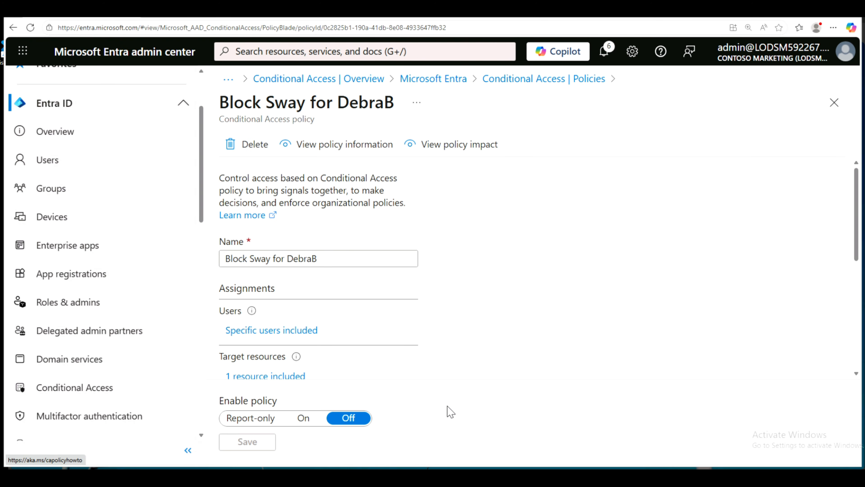
scroll(470, 341, "down", 5)
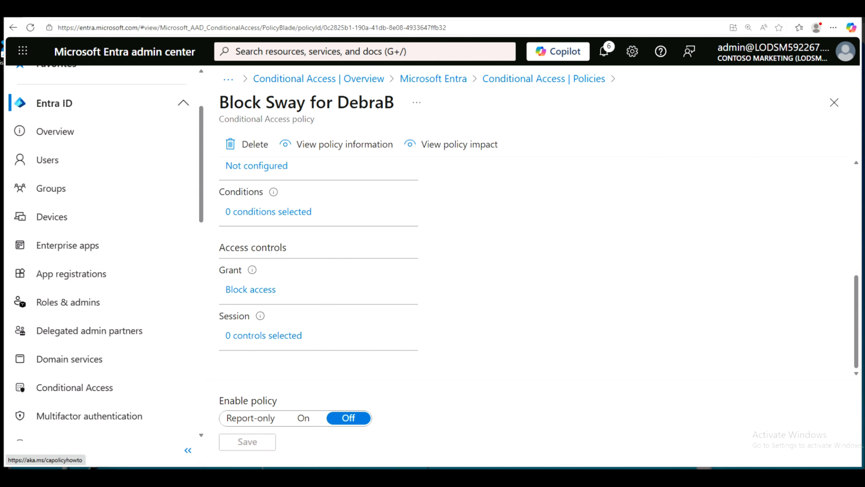
- Switch to the InPrivate window, reload the page and go back to the test user's password prompt
mouse_move(494, 465)
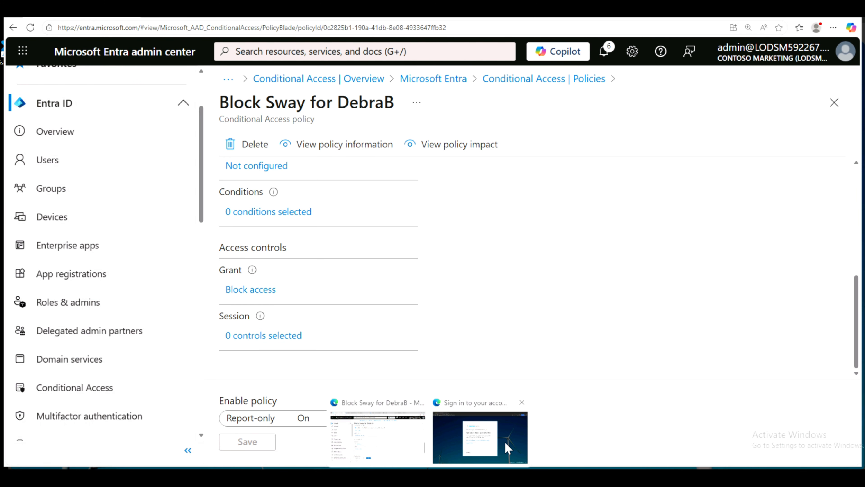
left_click(507, 447)
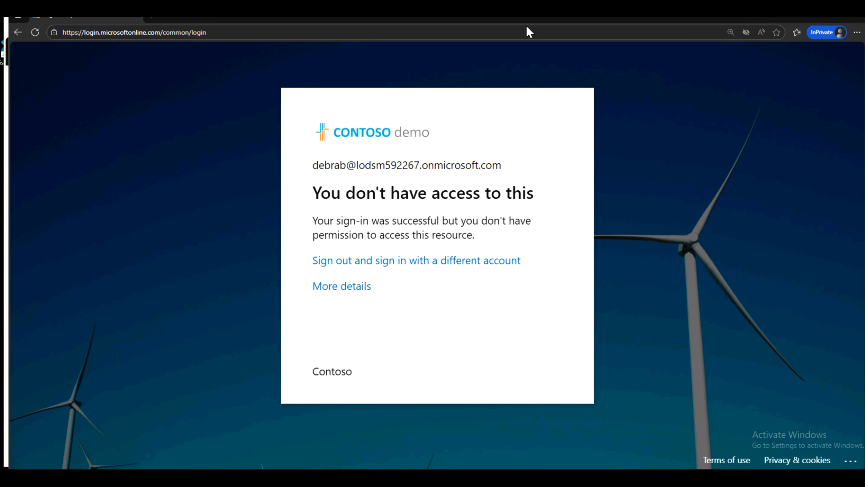
left_click(34, 34)
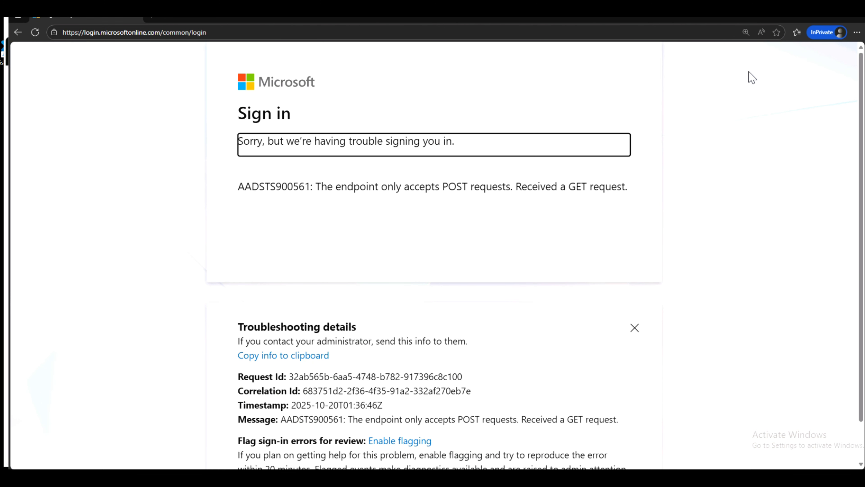
left_click(856, 32)
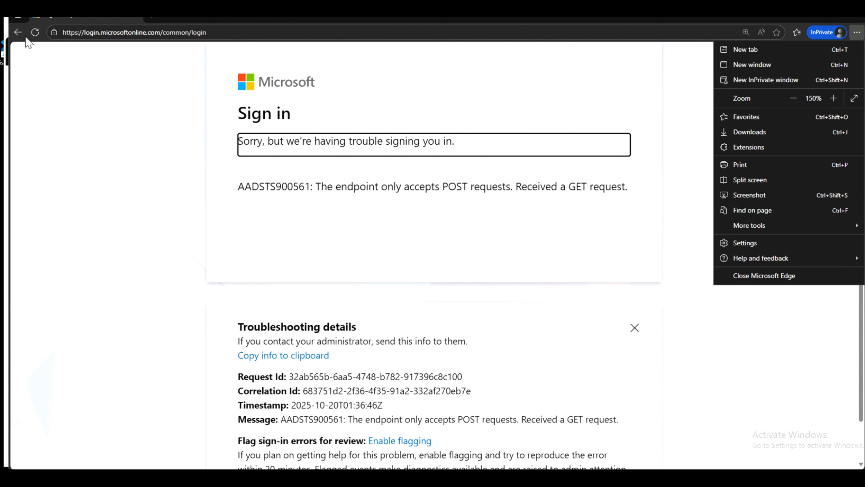
left_click(18, 32)
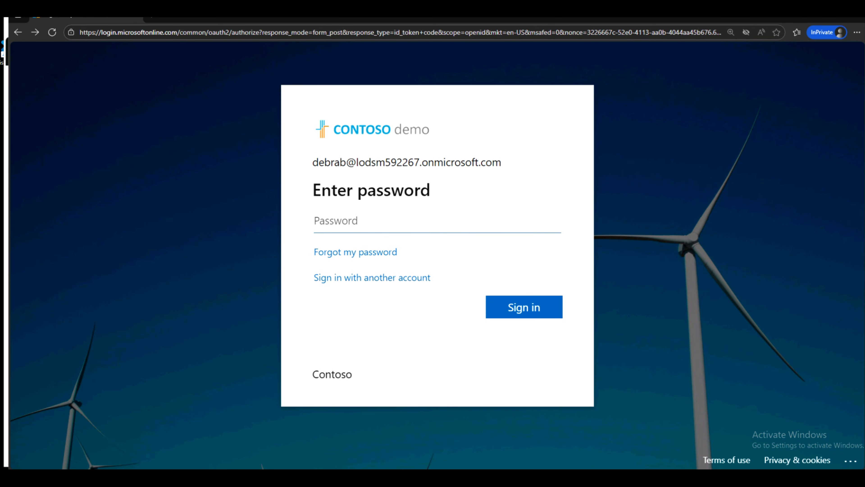
- Enter the test user's account password, sign in to Sway and choose to stay signed in
type("•••••••••••••••••••••••••••••••")
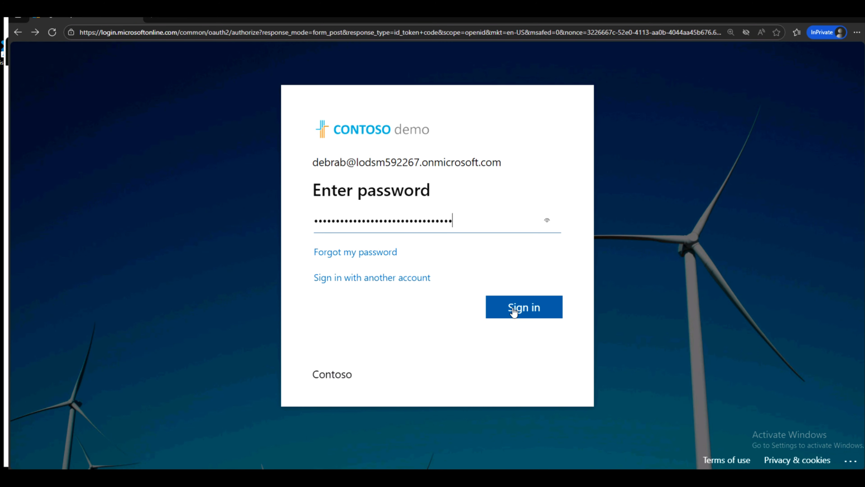
left_click(513, 309)
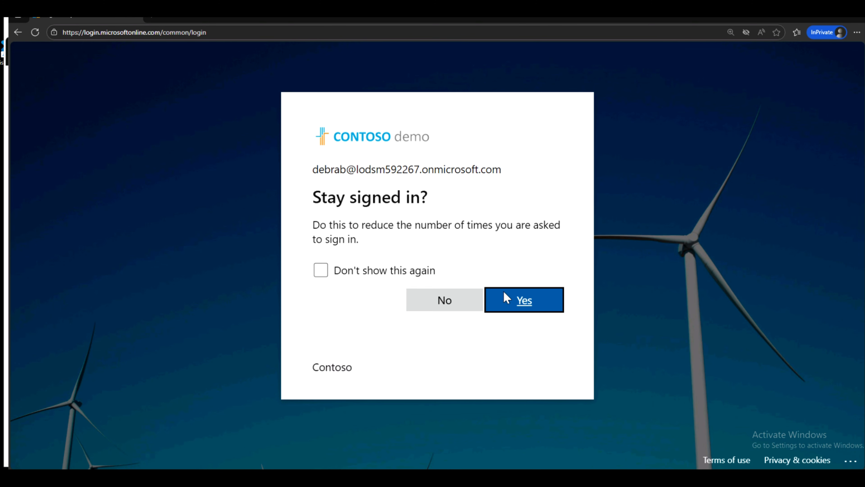
left_click(522, 302)
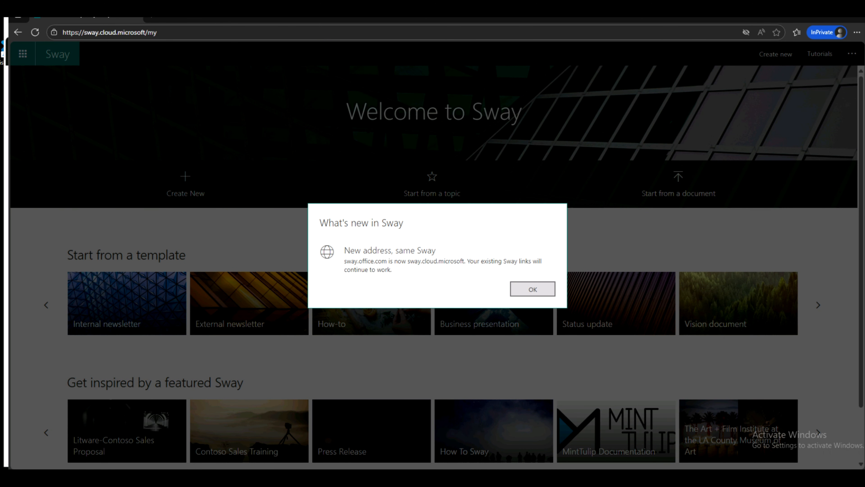
- Dismiss the What's new in Sway notice and close the InPrivate window
left_click(531, 292)
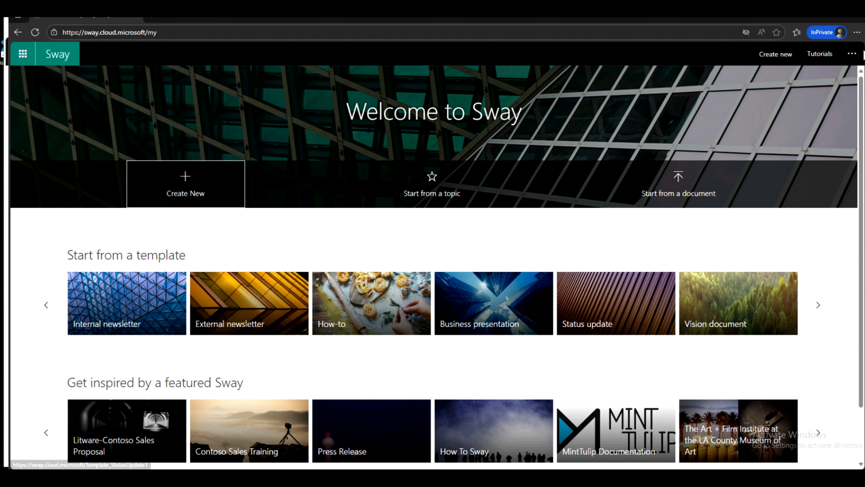
left_click(838, 33)
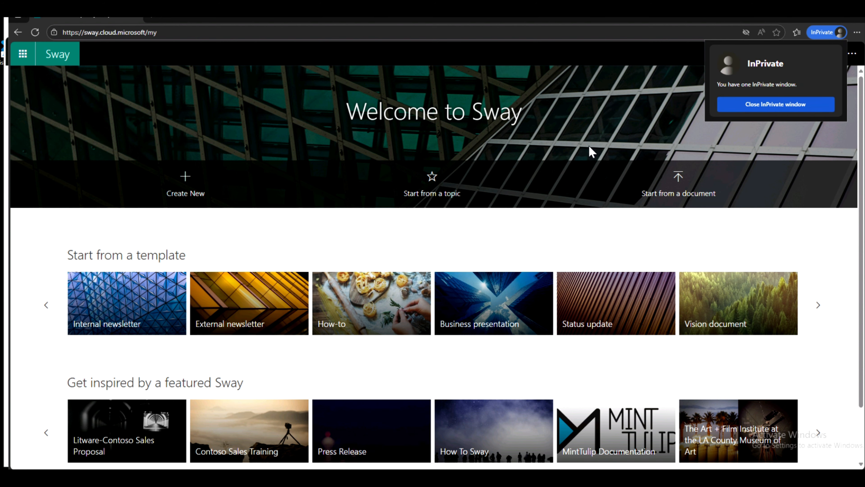
left_click(768, 104)
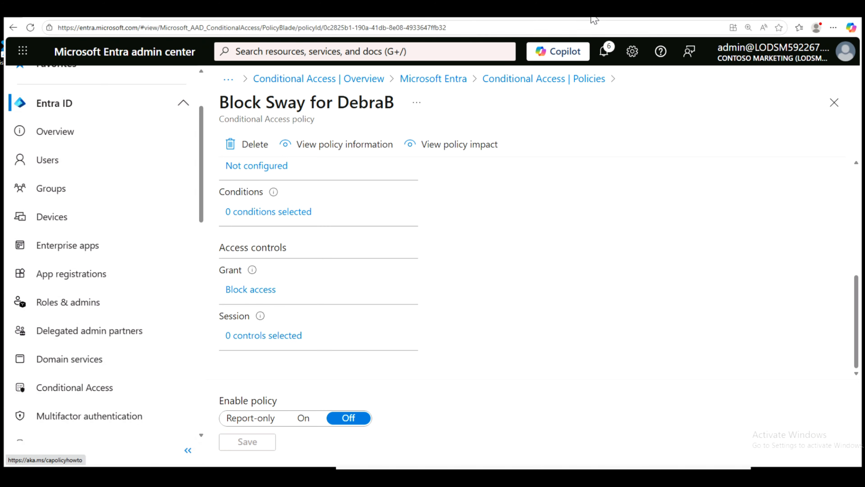
- Read the GitHub Lab 13 instructions through Exercise 2 on testing policies with "What if", and return to the Entra admin center
left_click(617, 13)
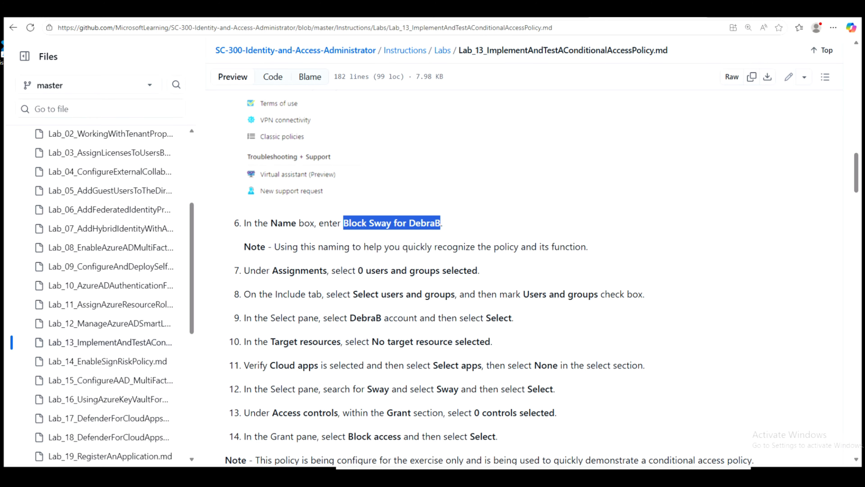
scroll(440, 261, "down", 3)
scroll(433, 265, "down", 3)
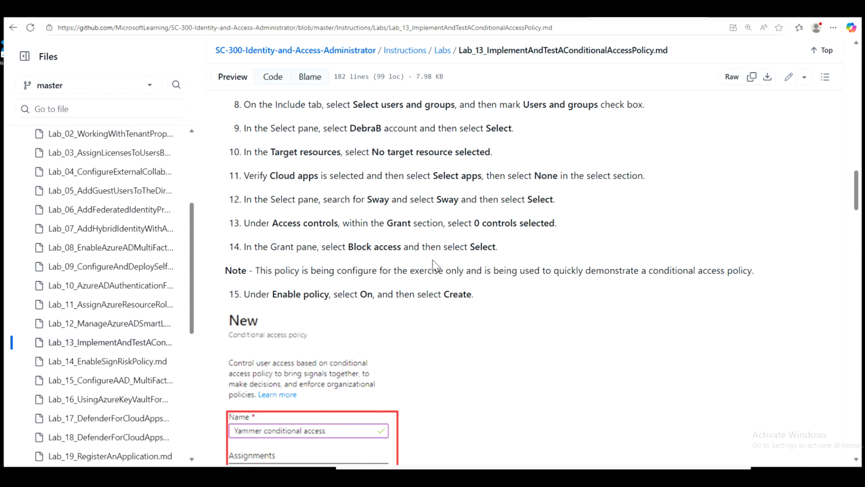
scroll(433, 264, "down", 9)
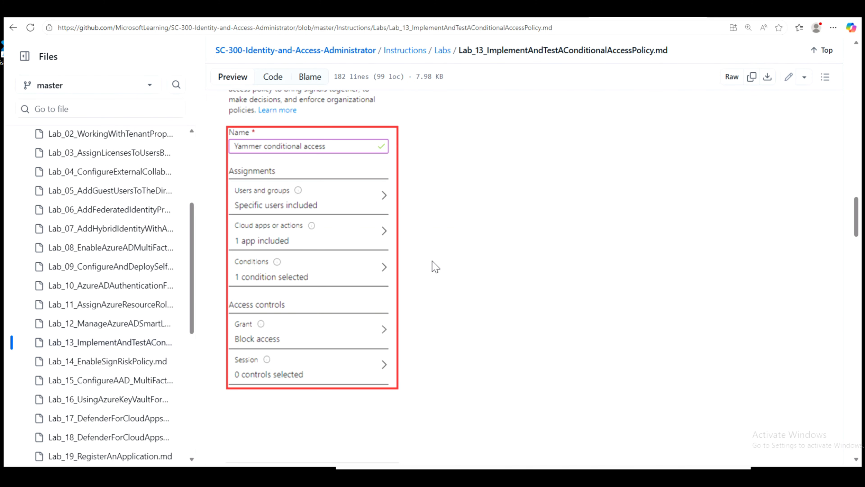
scroll(435, 266, "down", 9)
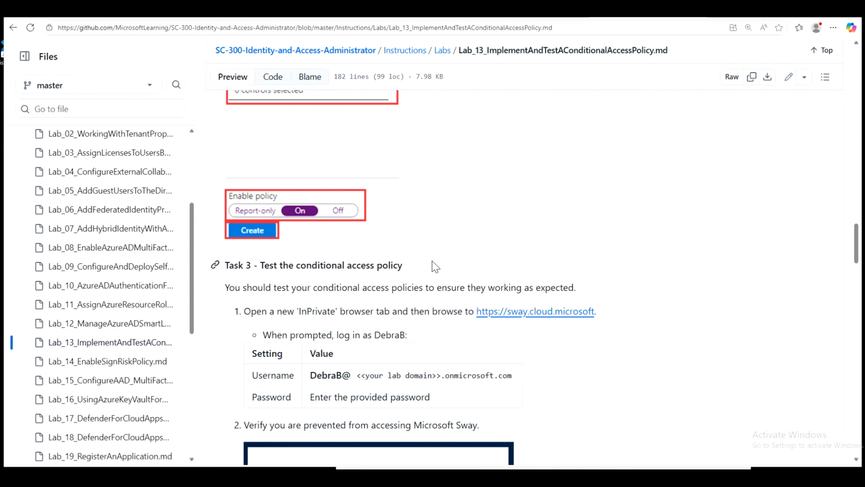
scroll(434, 267, "down", 15)
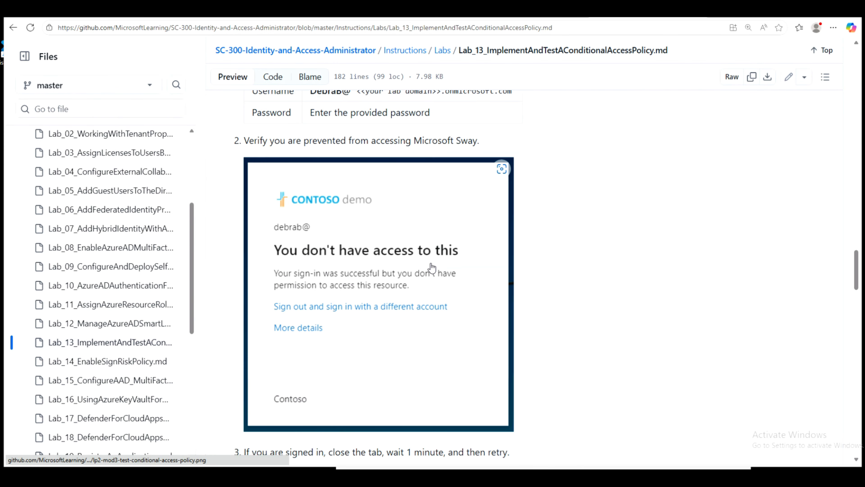
scroll(490, 269, "down", 7)
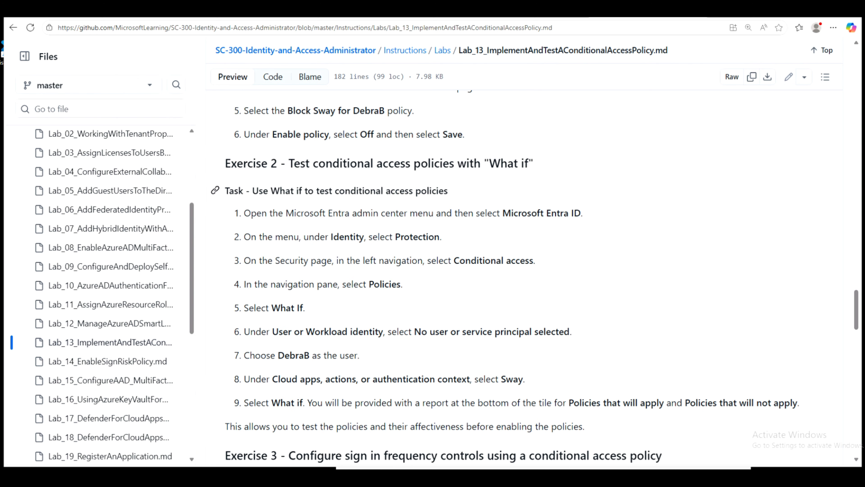
left_click_drag(542, 164, 230, 164)
left_click(228, 165)
left_click(87, 16)
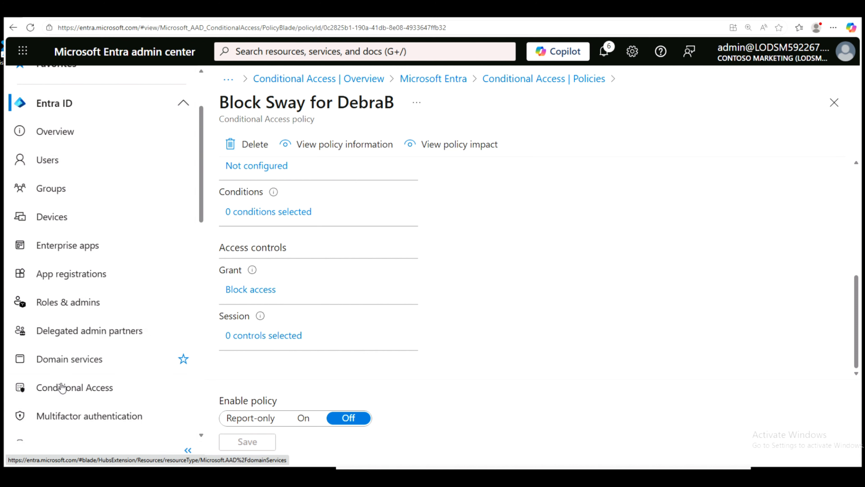
- Open the What if tool from the Conditional Access policies
left_click(67, 392)
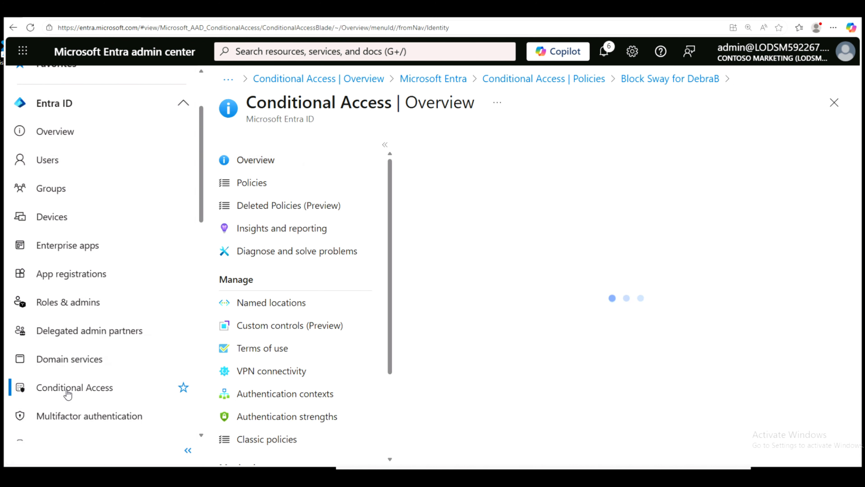
left_click(261, 190)
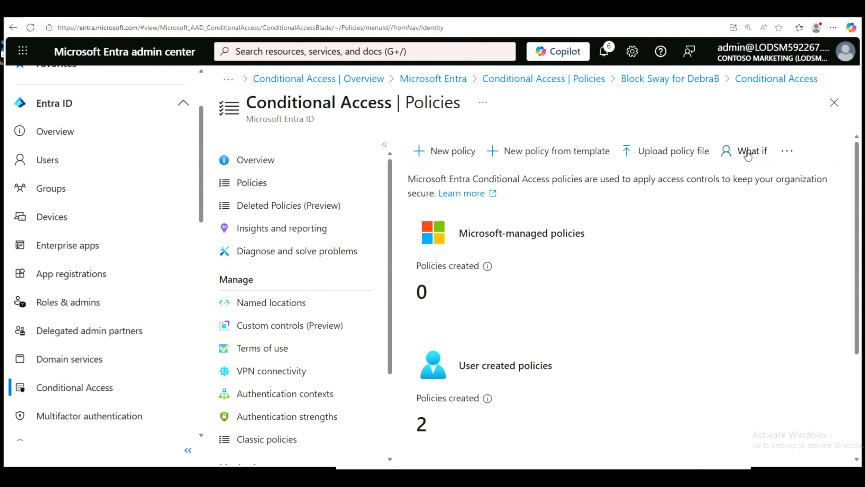
left_click(751, 154)
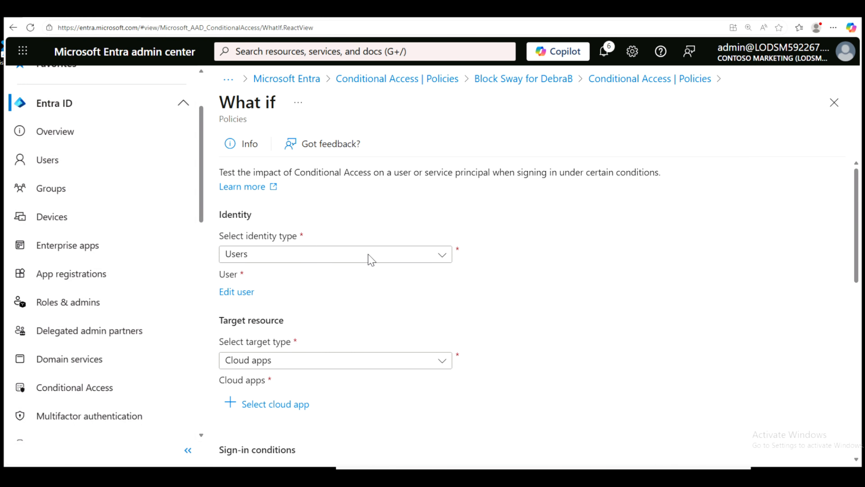
- Search for the lab's test user and select that account as the What if user
left_click(244, 292)
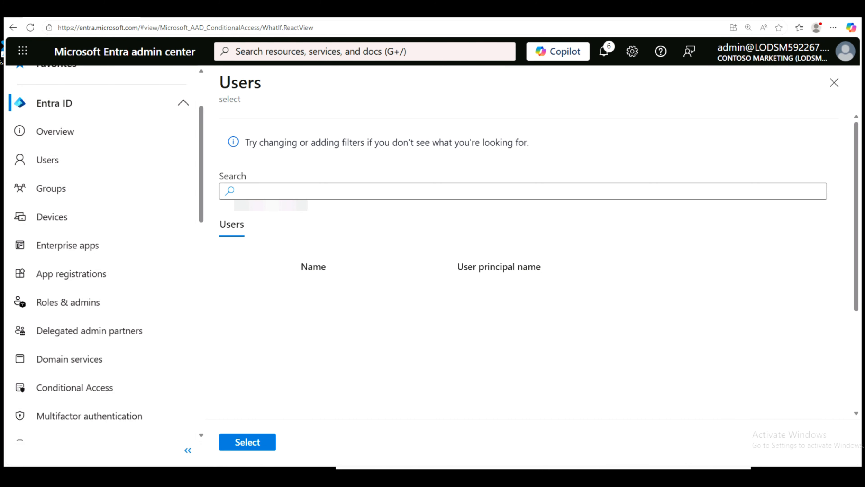
left_click(303, 191)
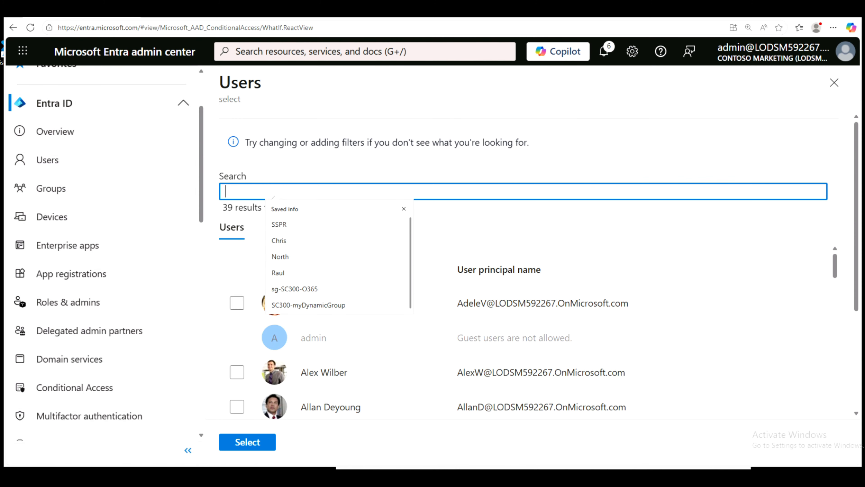
type("debra")
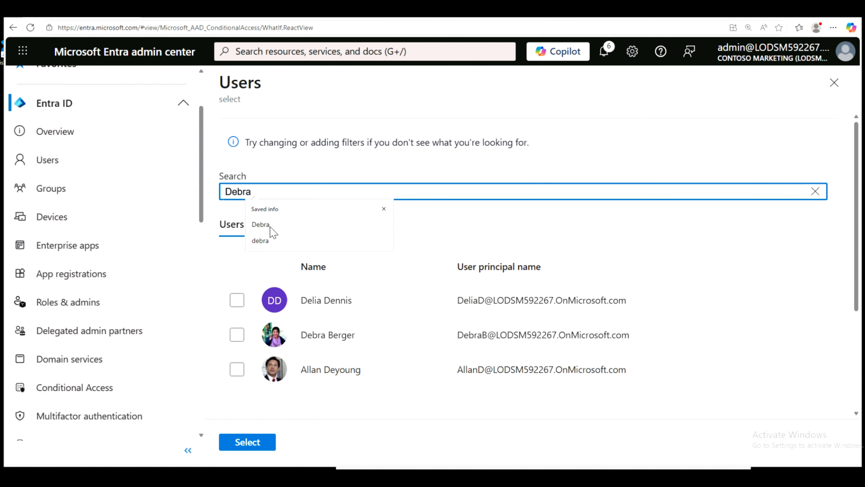
left_click(269, 225)
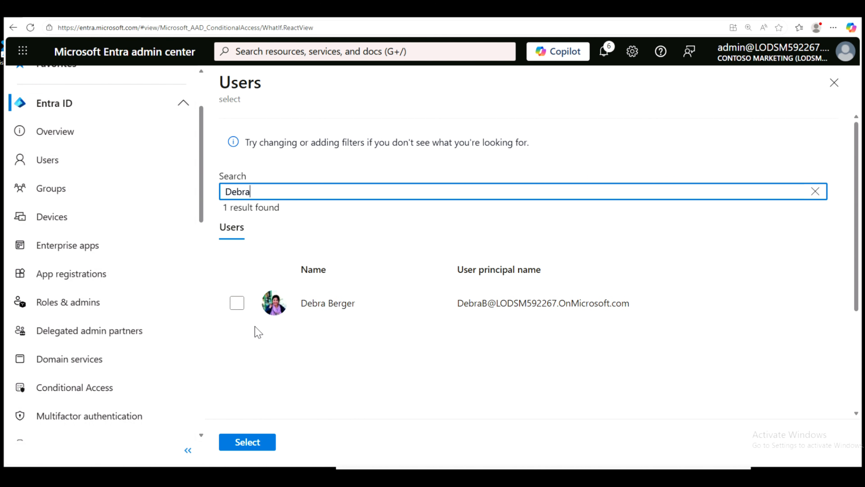
left_click(237, 304)
left_click(247, 443)
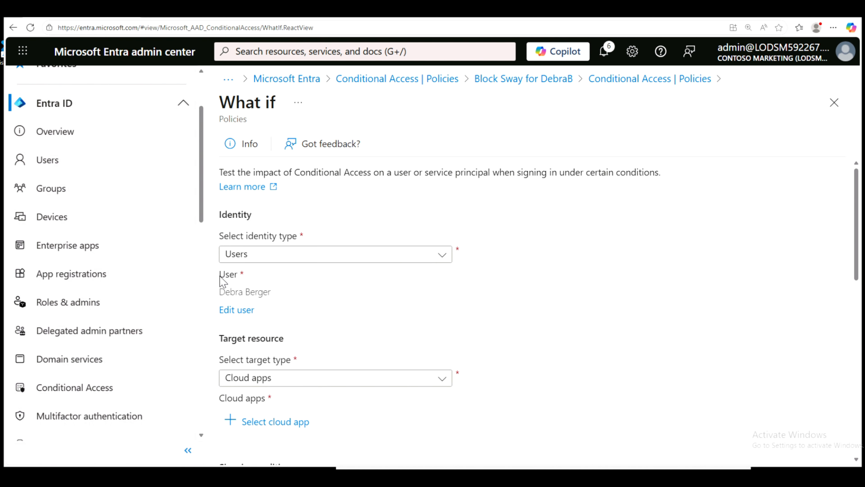
- Add Sway as the cloud app in the What if target resource
scroll(443, 333, "down", 5)
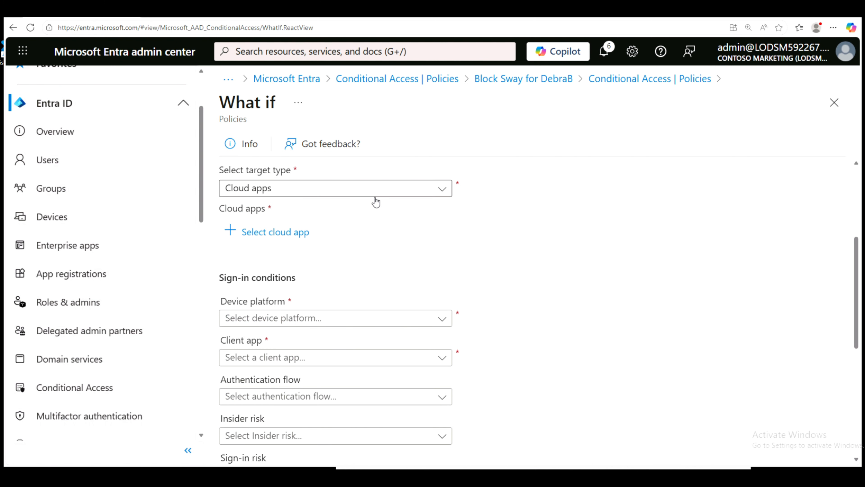
left_click(280, 233)
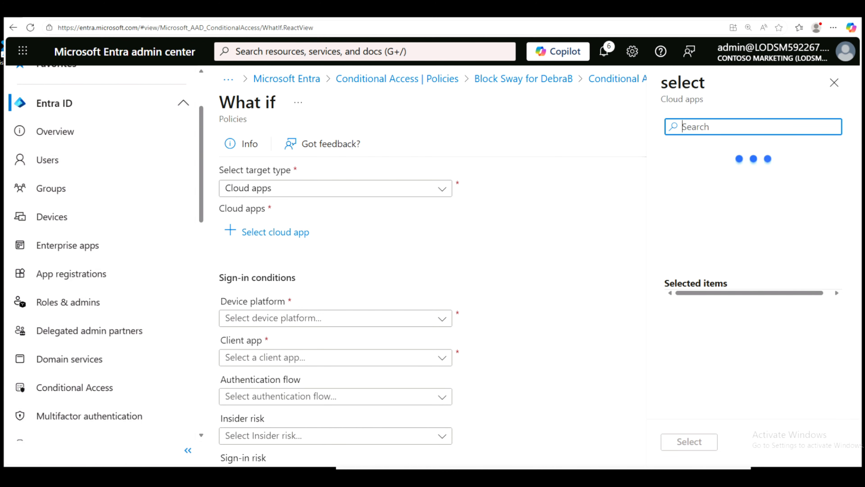
type("sway")
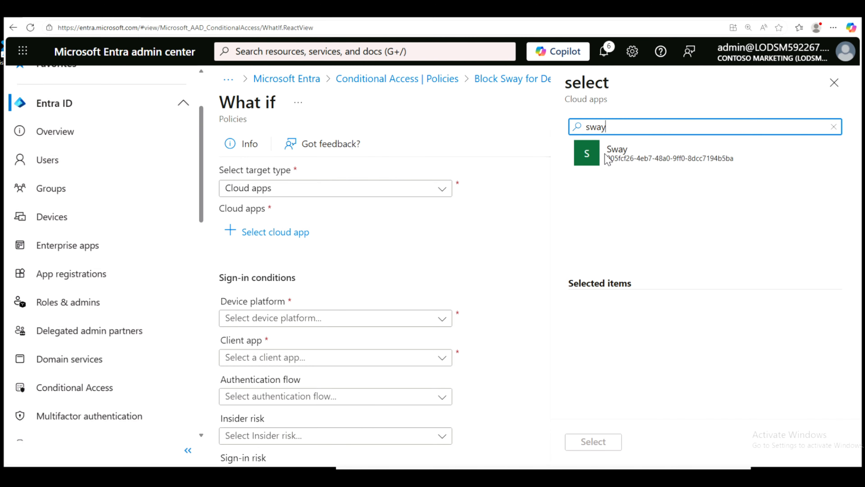
left_click(605, 154)
left_click(601, 444)
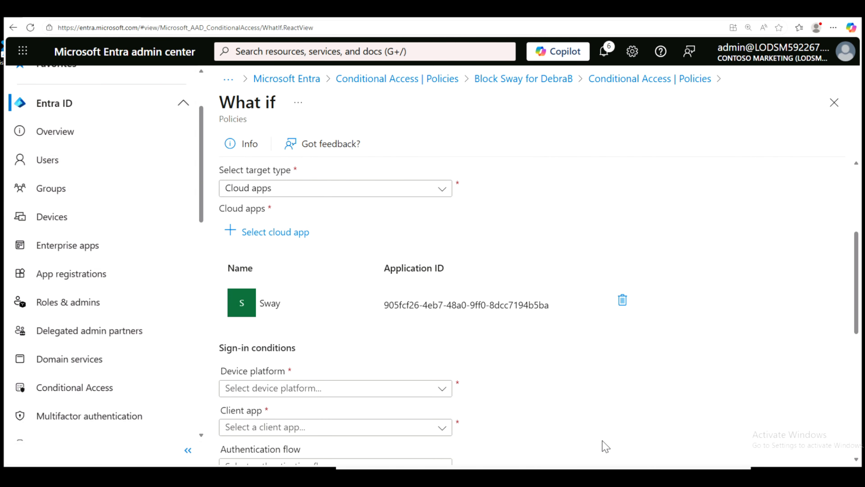
- Set the device platform to Windows and the client app to Mobile apps and desktop clients - Modern authentication clients
scroll(637, 391, "down", 3)
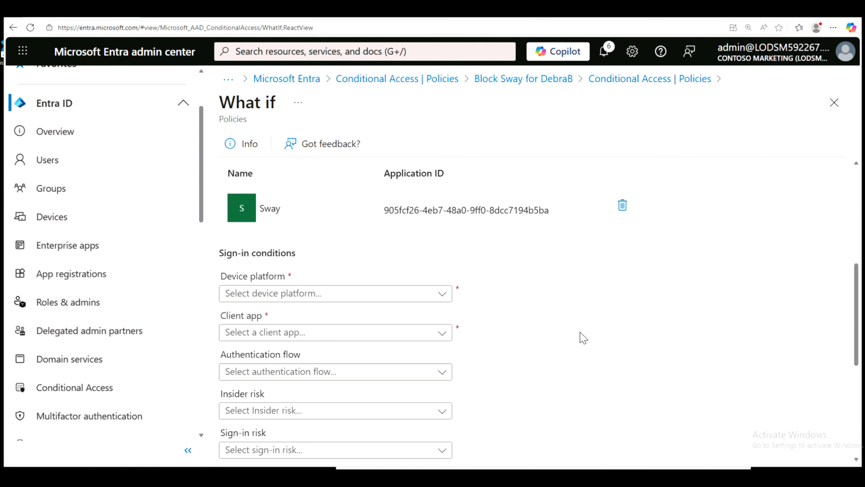
left_click(442, 295)
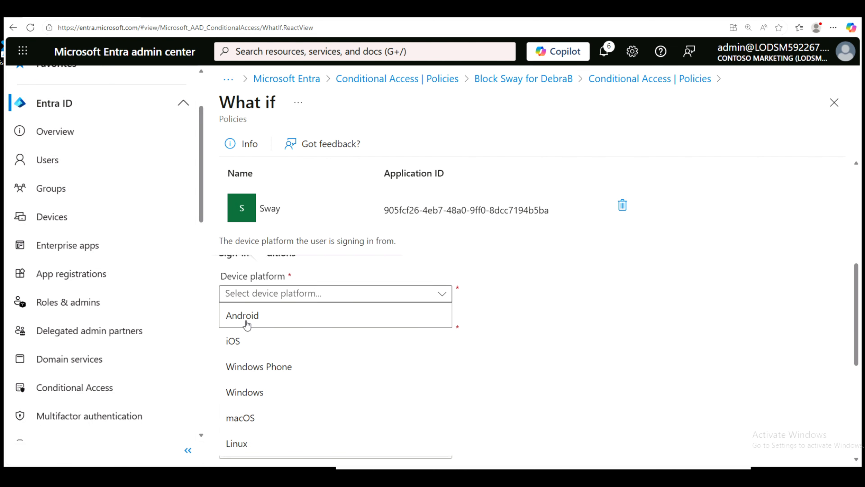
left_click(246, 393)
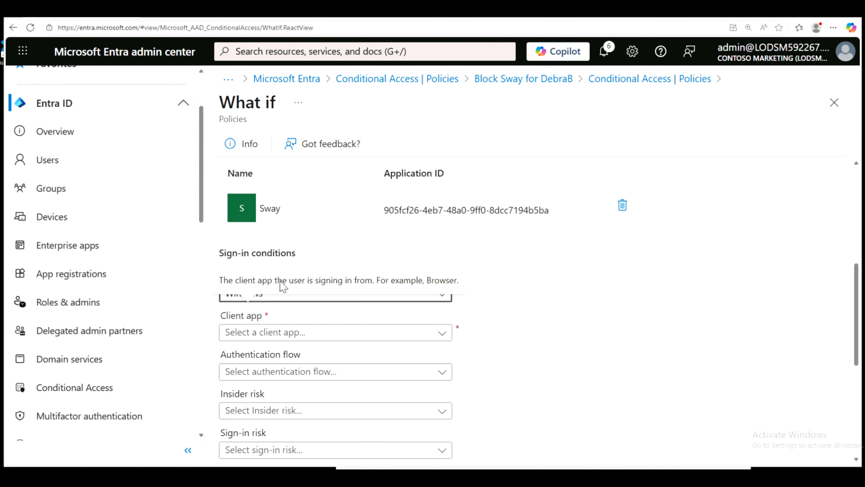
left_click(441, 334)
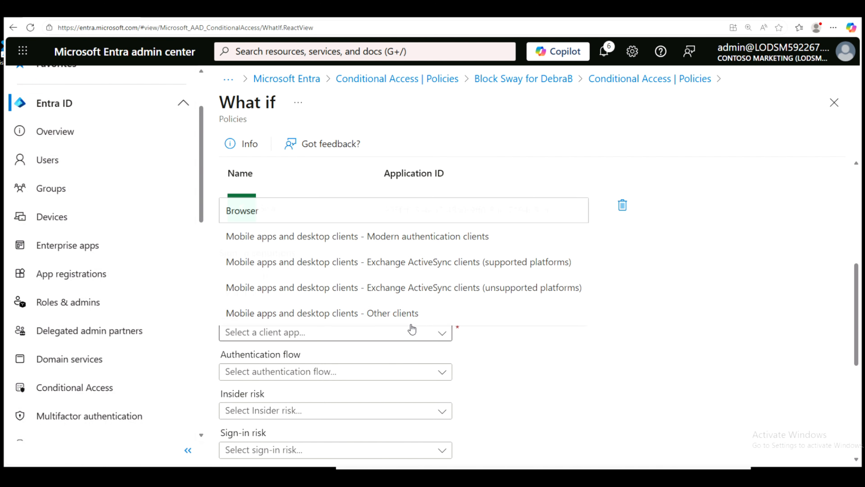
left_click(298, 239)
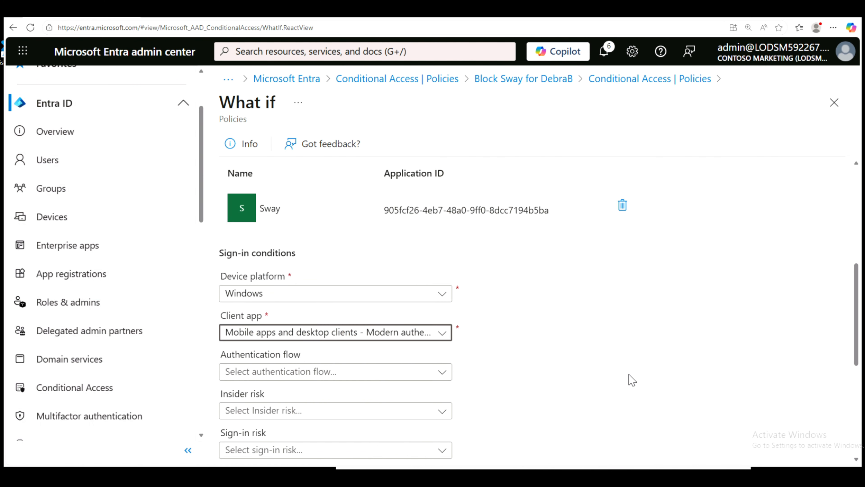
- Run the What if evaluation and review the policies that will apply and those that will not apply
scroll(630, 378, "down", 5)
scroll(631, 382, "down", 2)
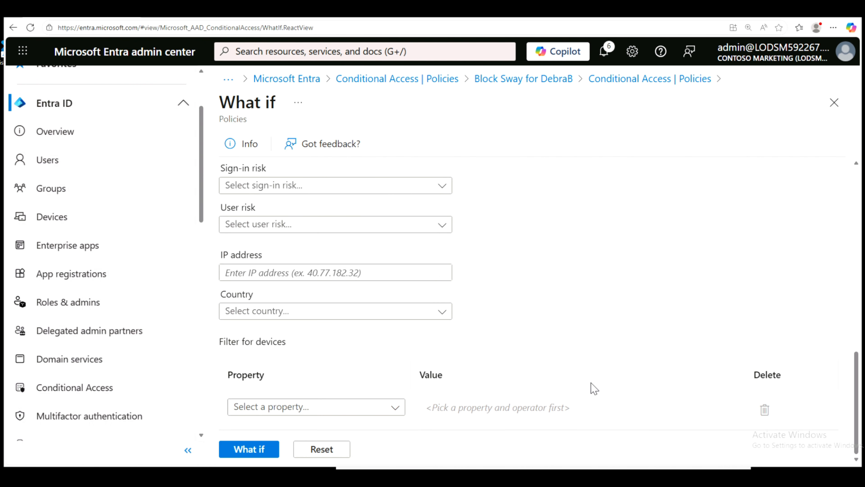
left_click(250, 451)
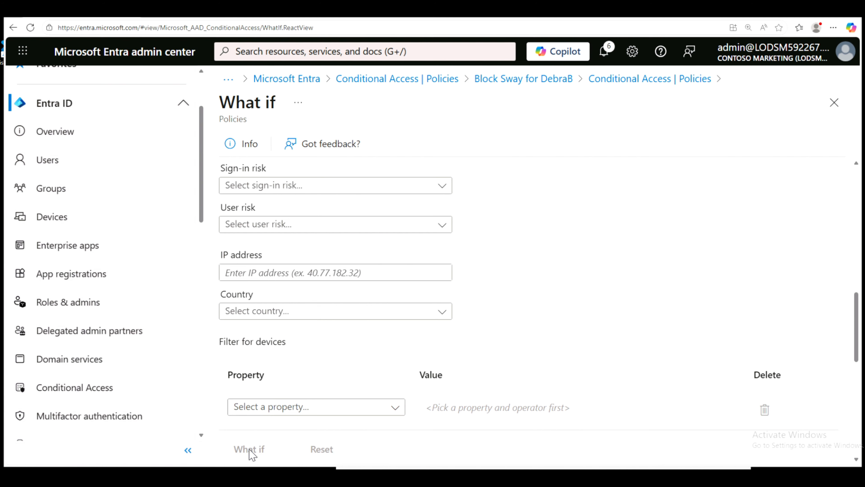
left_click_drag(857, 318, 850, 439)
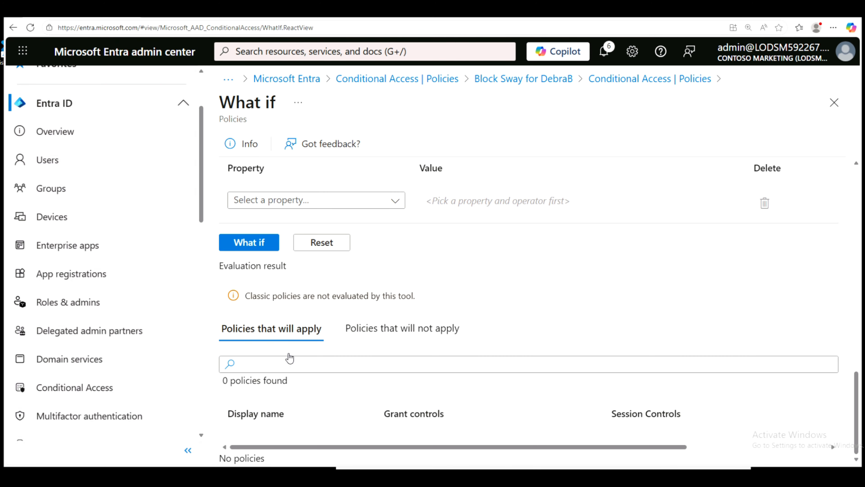
left_click(399, 333)
scroll(612, 296, "down", 1)
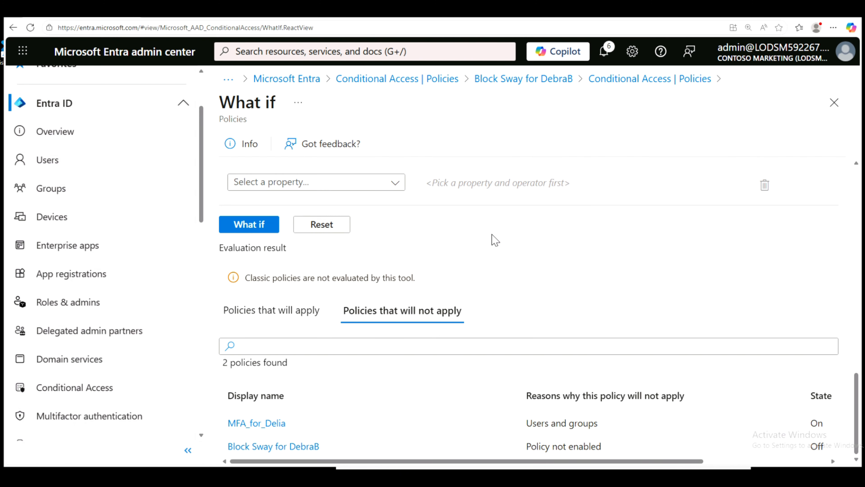
- Review the Exercise 2 title and closing note on the GitHub Lab 13 page, and return to the Entra admin center
left_click(626, 17)
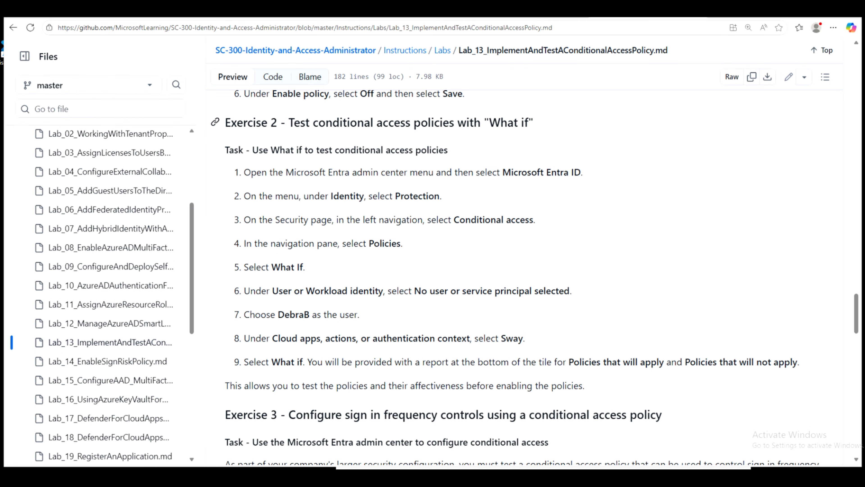
left_click_drag(289, 122, 543, 126)
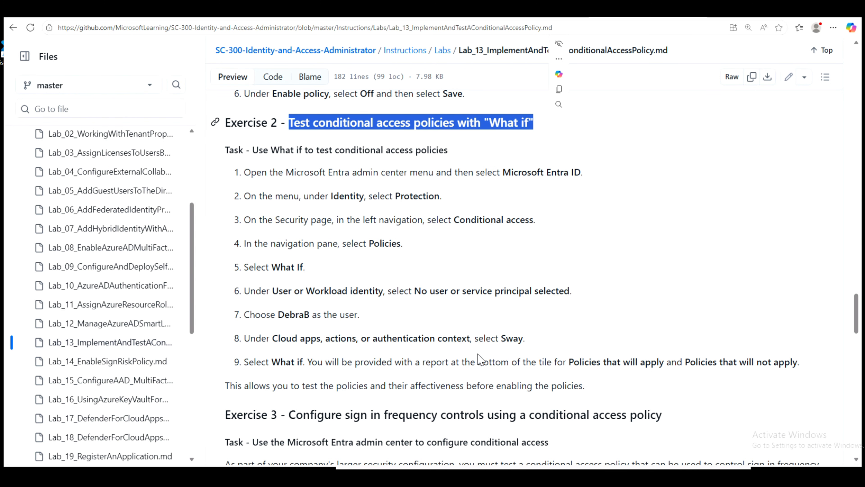
left_click_drag(225, 385, 619, 389)
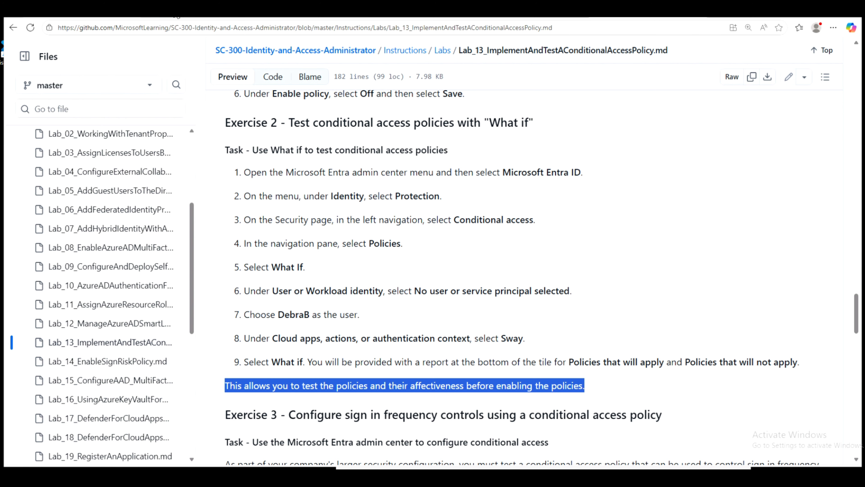
left_click(87, 16)
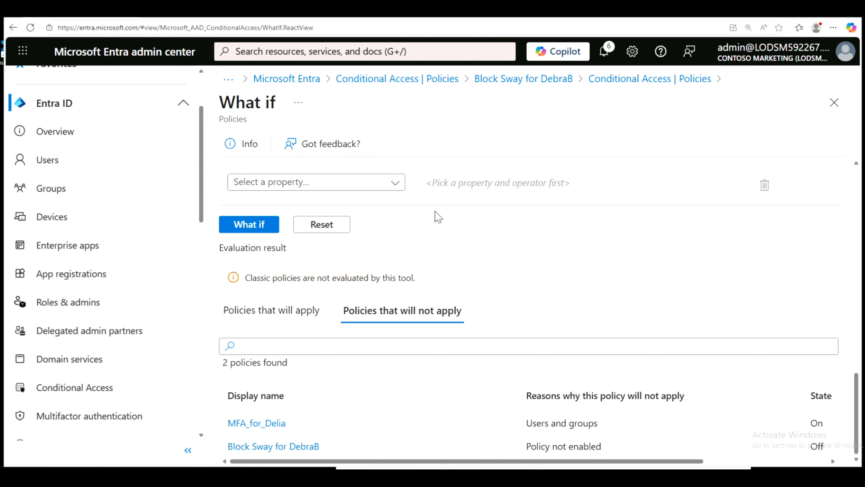
- Check the Exercise 3 title in the GitHub Lab 13 instructions and switch back to the Entra admin center
left_click(59, 104)
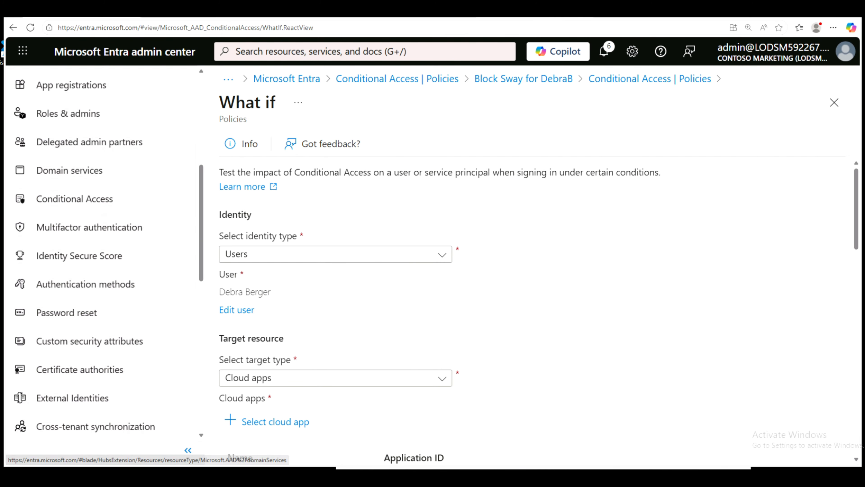
left_click(437, 20)
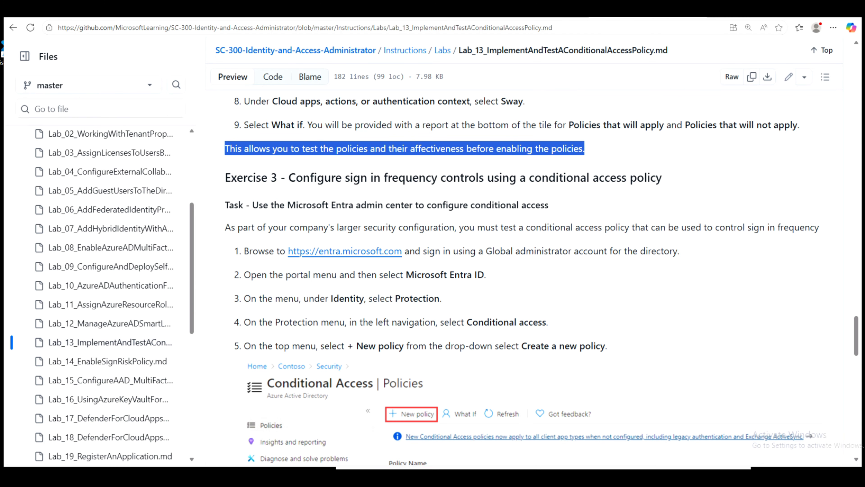
left_click_drag(225, 177, 696, 184)
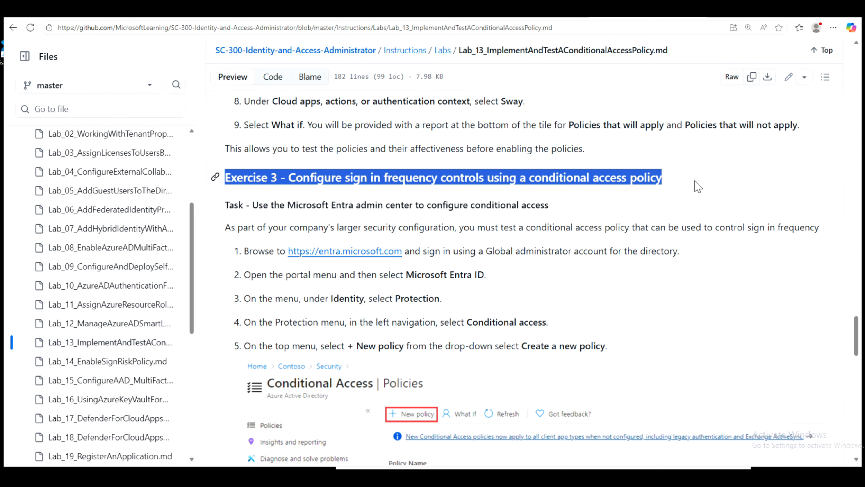
left_click(89, 10)
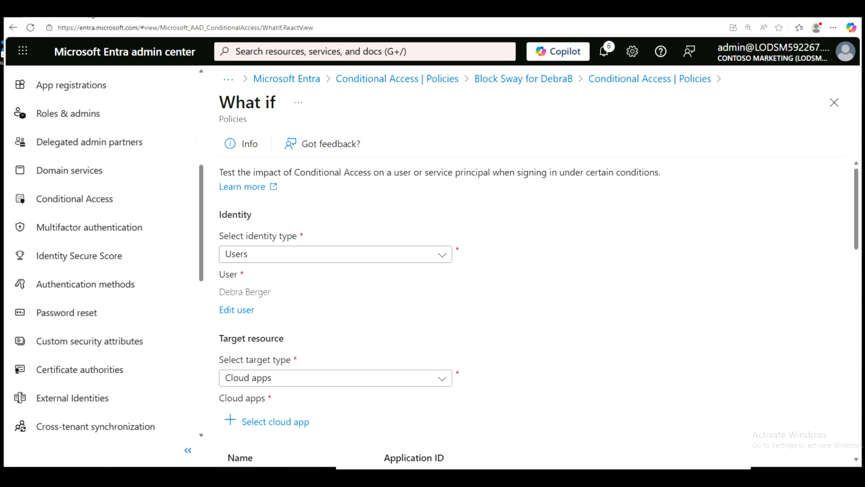
- Start a new Conditional Access policy and open its name for entry
left_click(87, 200)
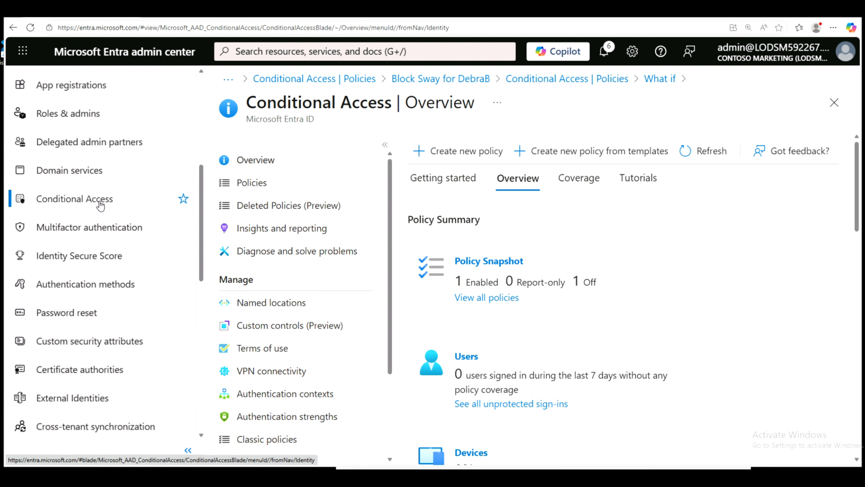
left_click(249, 184)
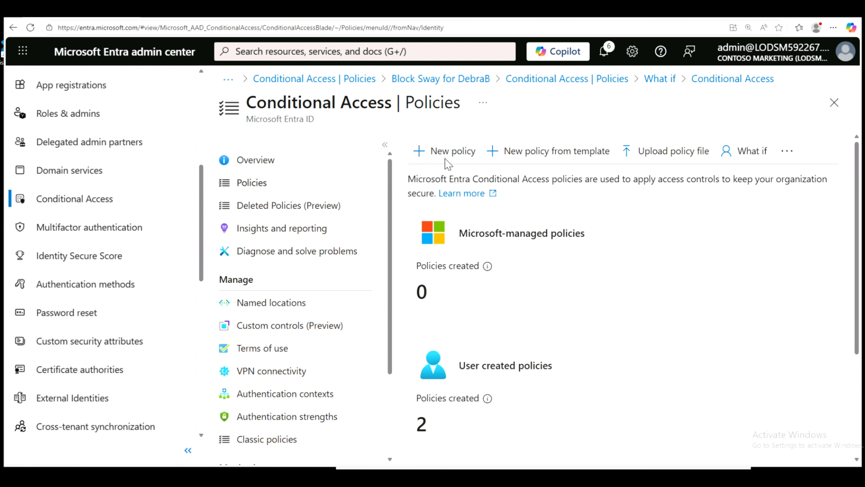
left_click(451, 152)
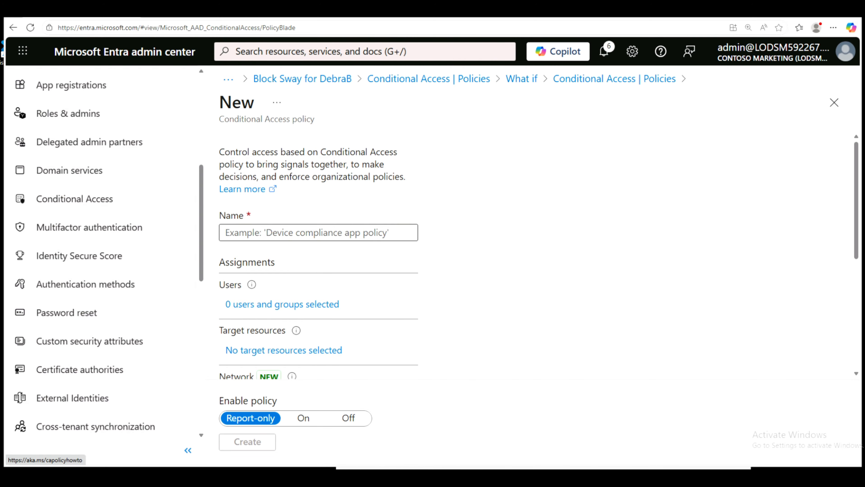
left_click(369, 237)
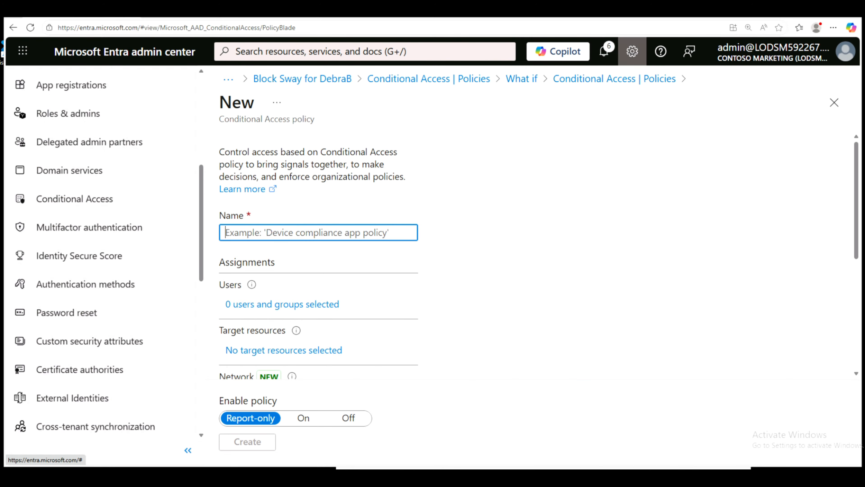
- Copy the policy name from the GitHub Lab 13 instructions and name the new Conditional Access policy in Entra "Sign in frequency"
left_click(632, 12)
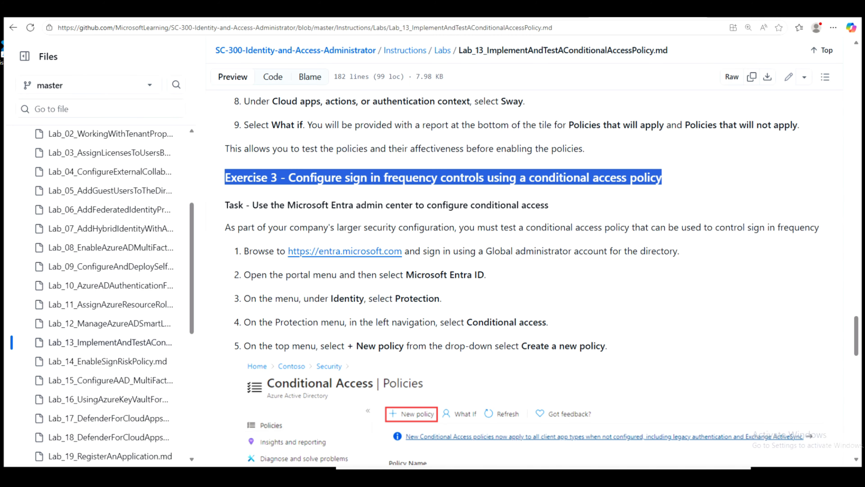
scroll(613, 233, "down", 3)
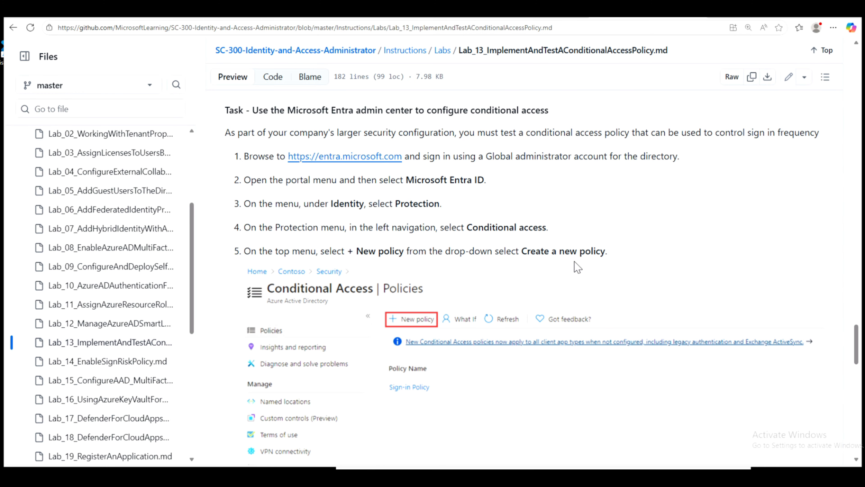
scroll(583, 268, "down", 10)
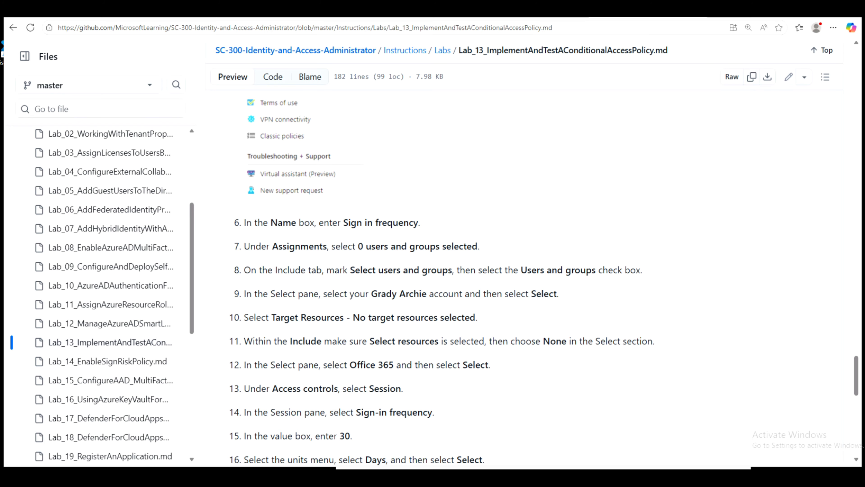
left_click_drag(343, 222, 419, 224)
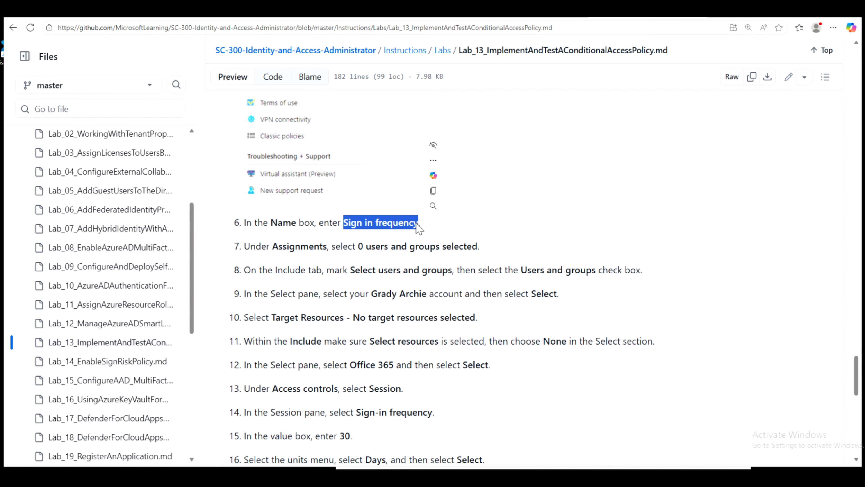
left_click(434, 191)
left_click(83, 13)
left_click(299, 231)
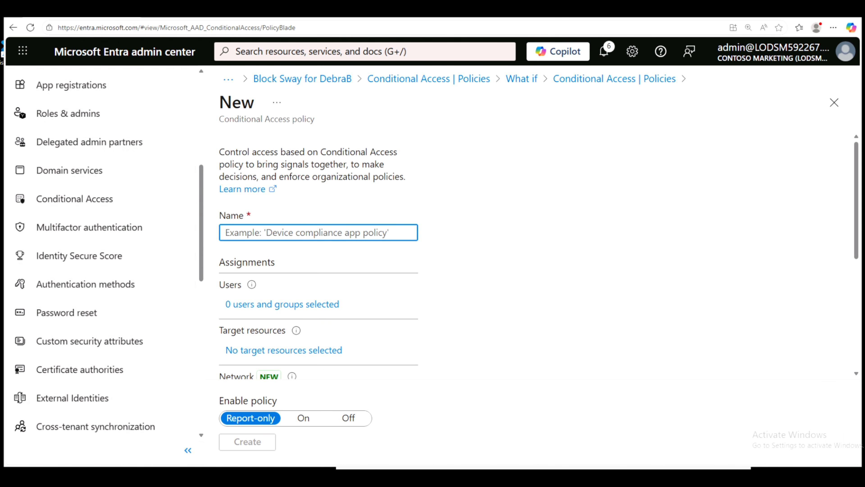
key("ctrl+v")
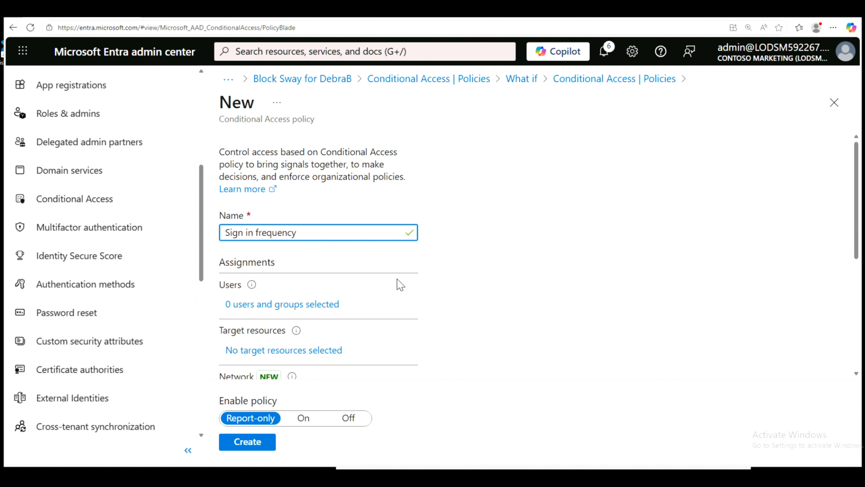
- Assign the policy to specific users and groups, including the user account named in the lab instructions
scroll(398, 285, "down", 3)
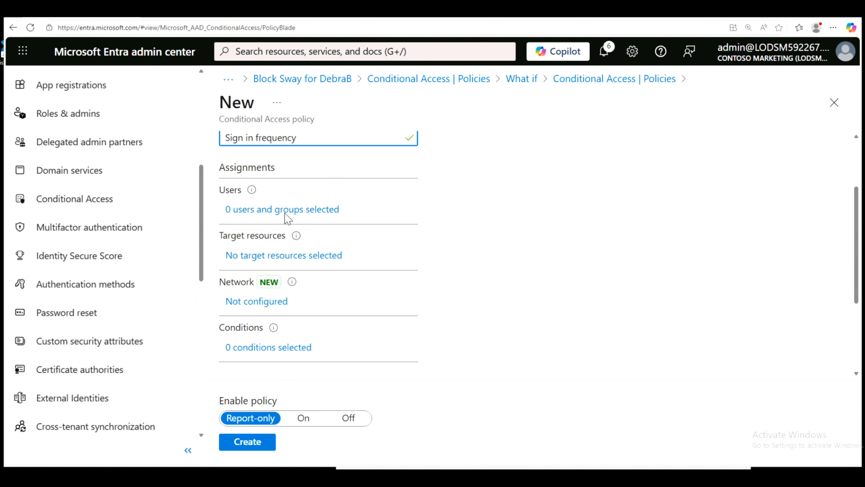
left_click(291, 210)
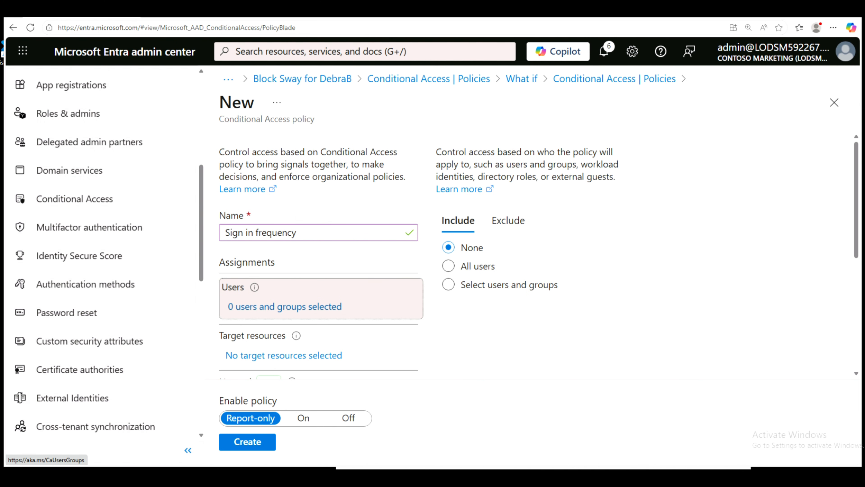
left_click(448, 285)
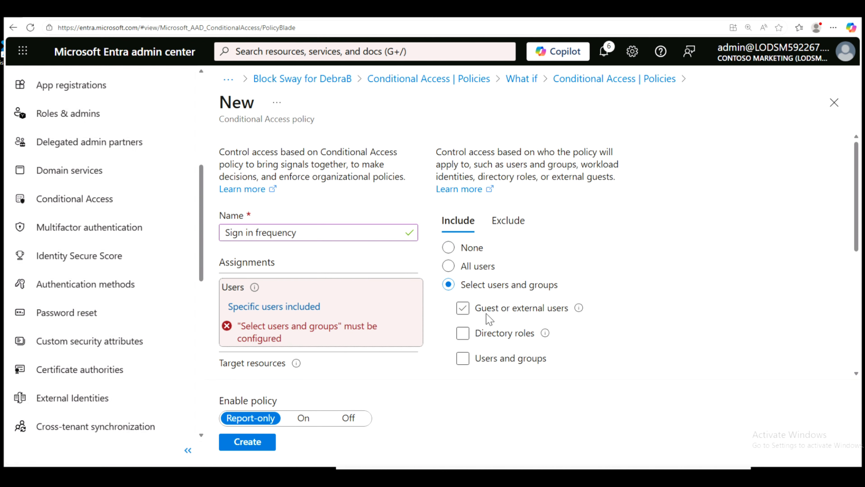
left_click(464, 357)
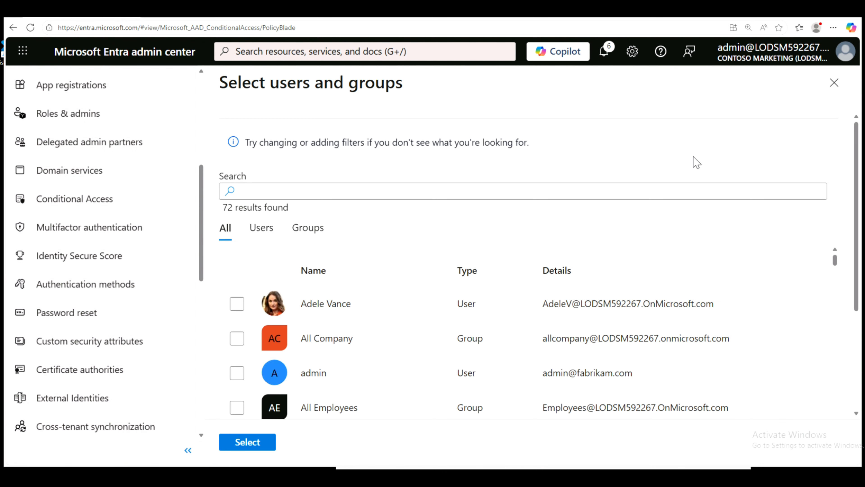
left_click(477, 191)
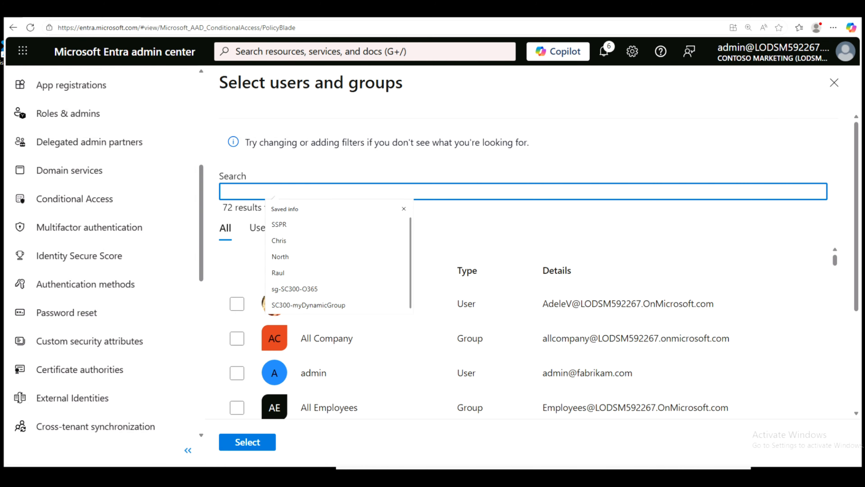
type("Grad")
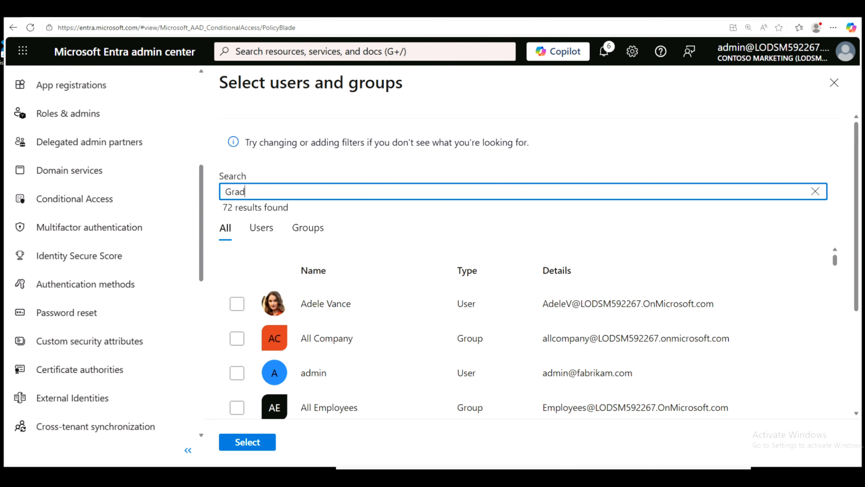
type("y")
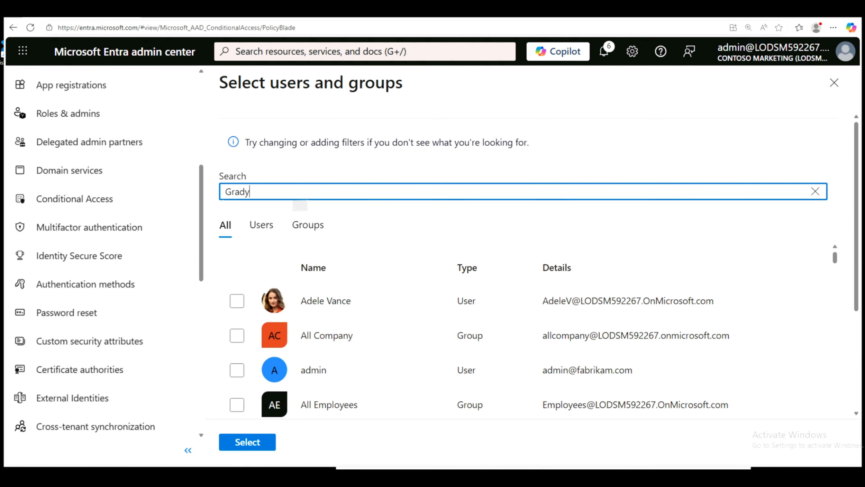
left_click(233, 306)
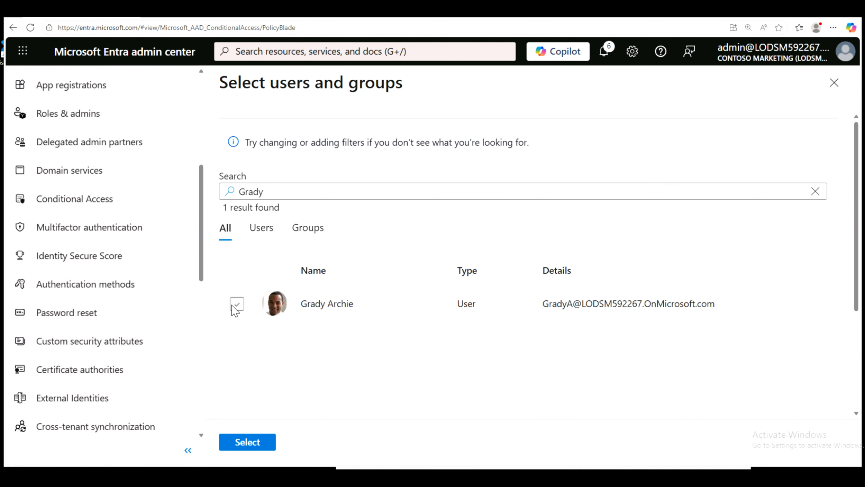
left_click(246, 442)
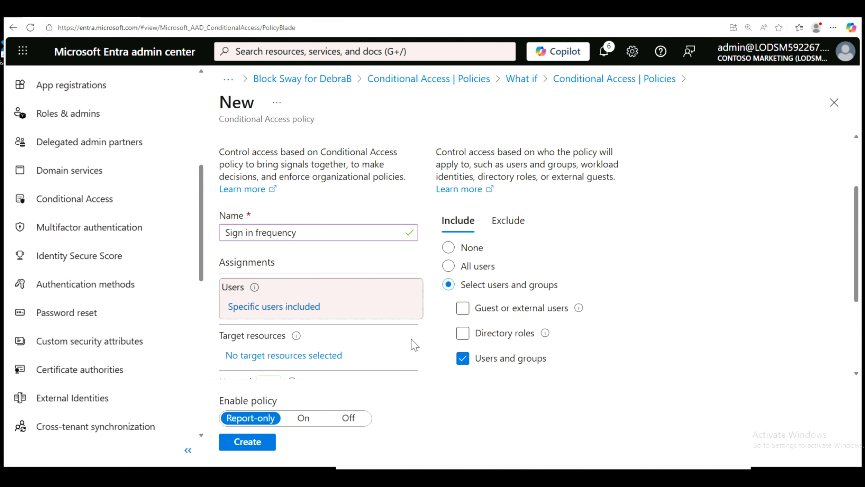
- Set the policy's target resources to selected resources and include Office 365
scroll(412, 344, "down", 3)
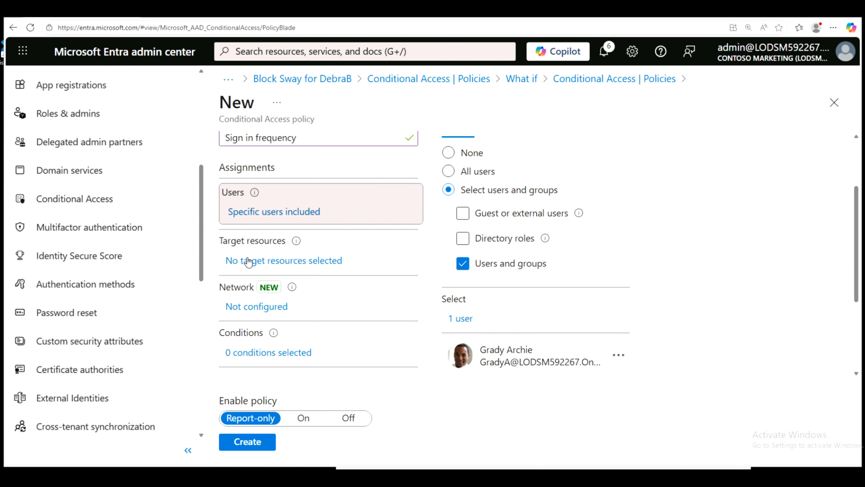
left_click(287, 261)
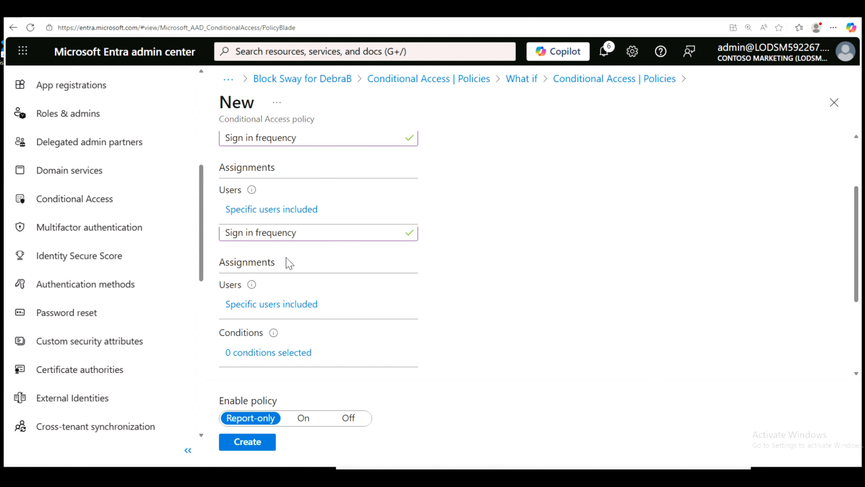
left_click(450, 345)
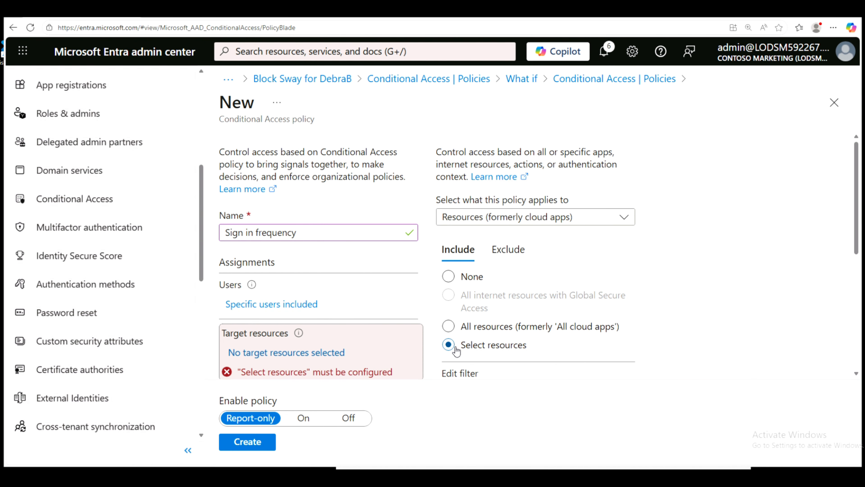
scroll(606, 348, "down", 5)
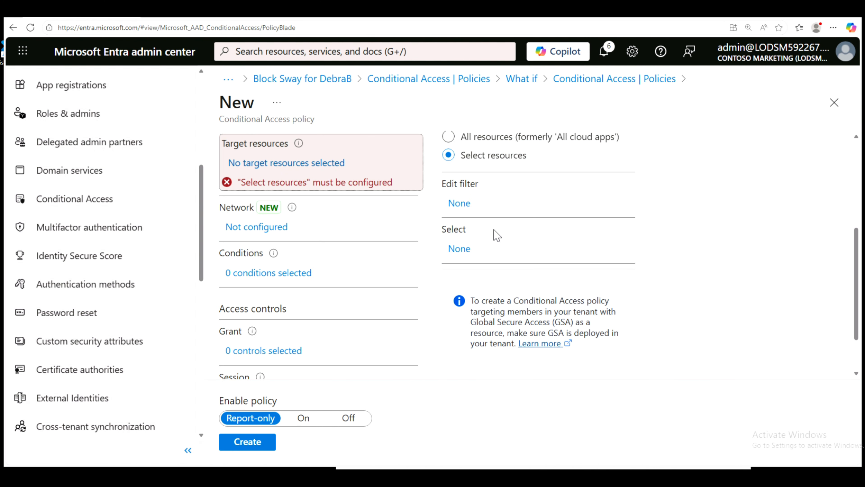
left_click(459, 250)
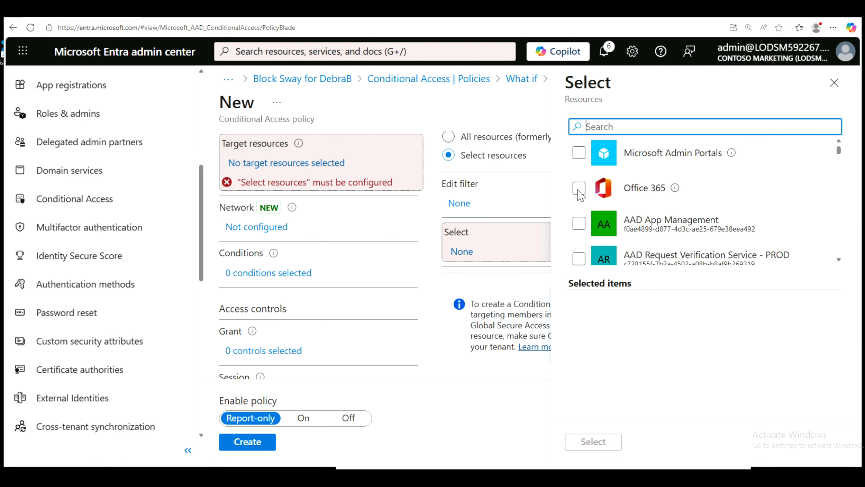
left_click(579, 188)
left_click(593, 441)
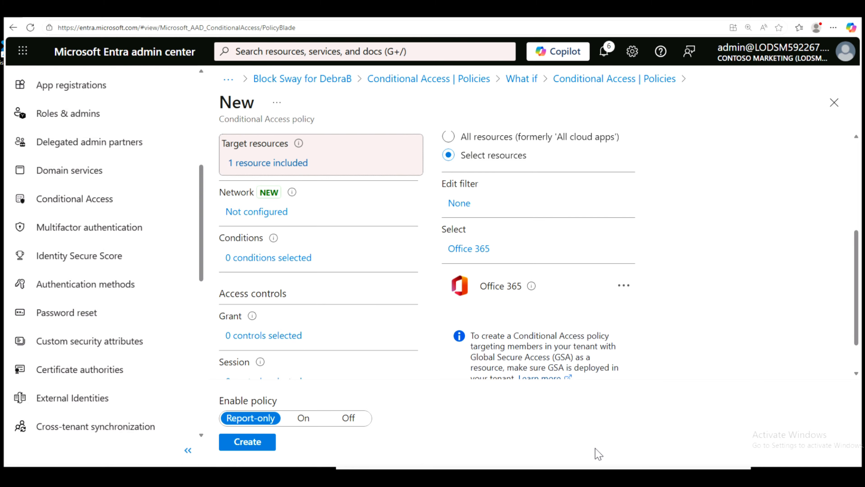
- Add a session access control for sign-in frequency with periodic reauthentication every 30 days
scroll(367, 348, "down", 1)
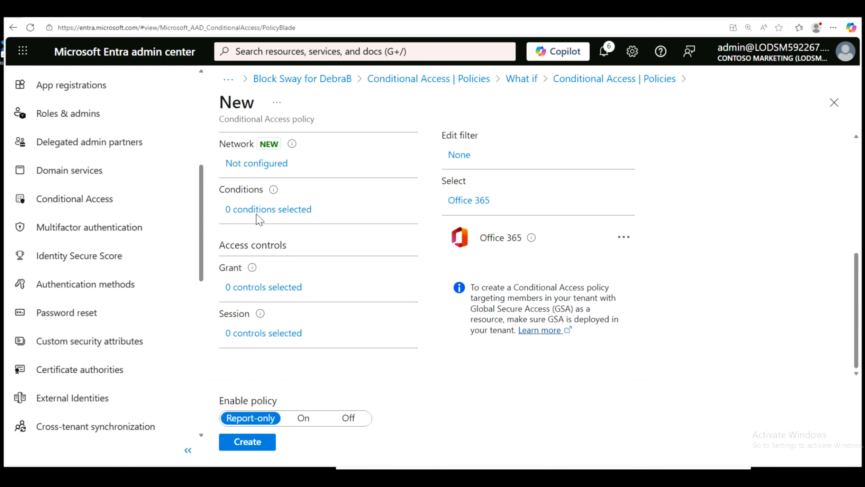
left_click_drag(225, 244, 283, 245)
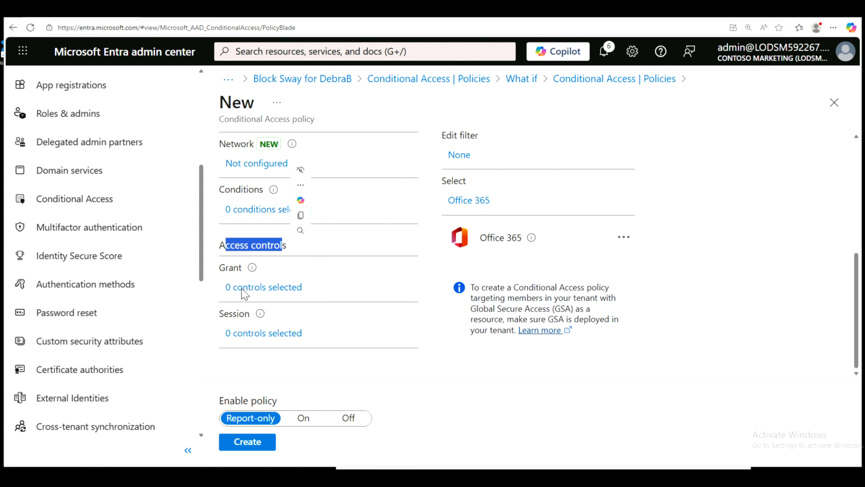
left_click(250, 336)
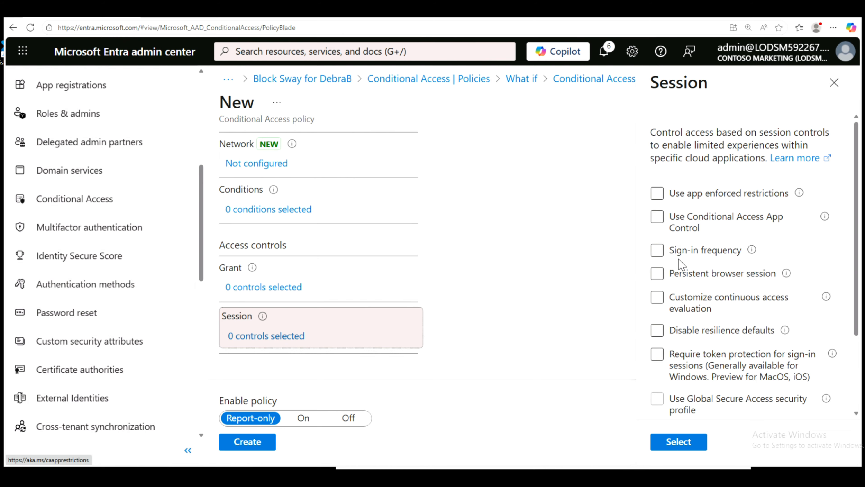
left_click(657, 250)
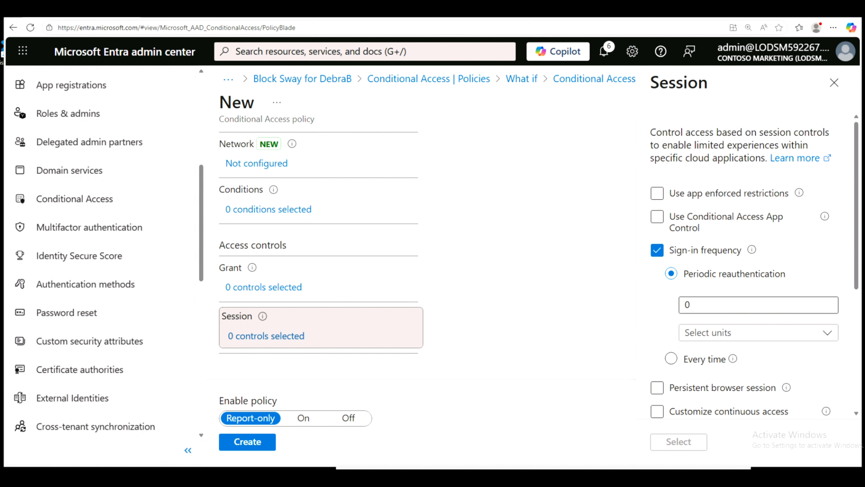
left_click(685, 304)
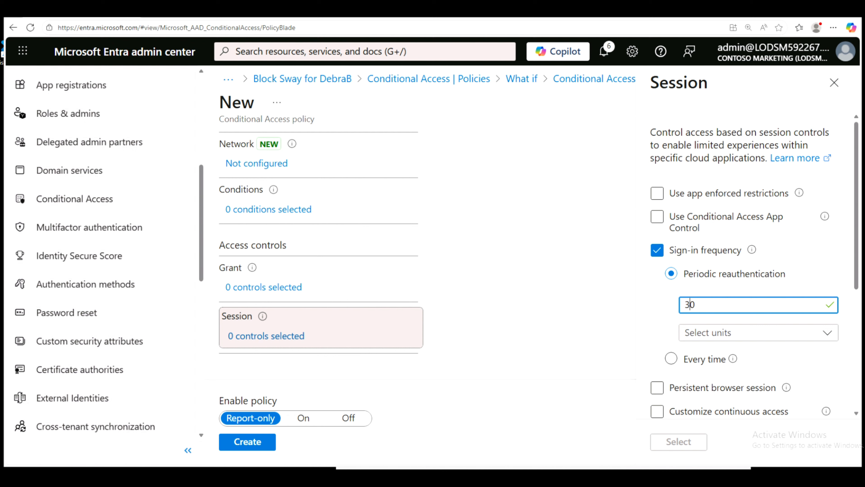
left_click(828, 337)
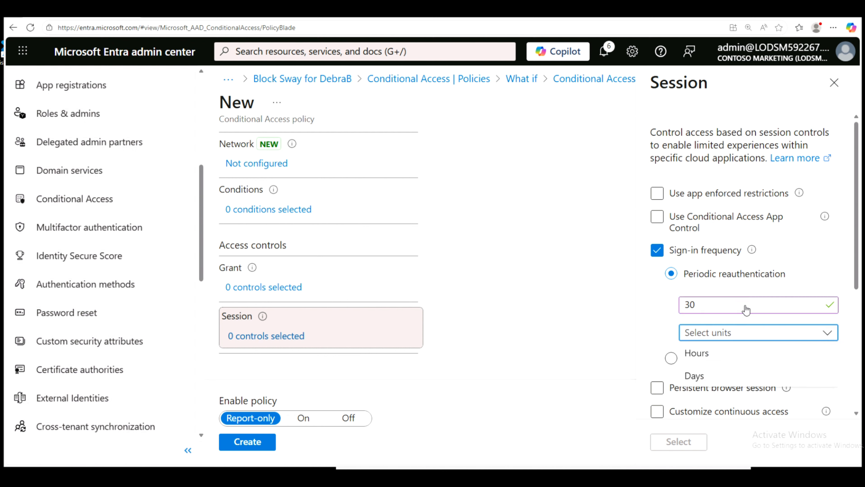
left_click(703, 379)
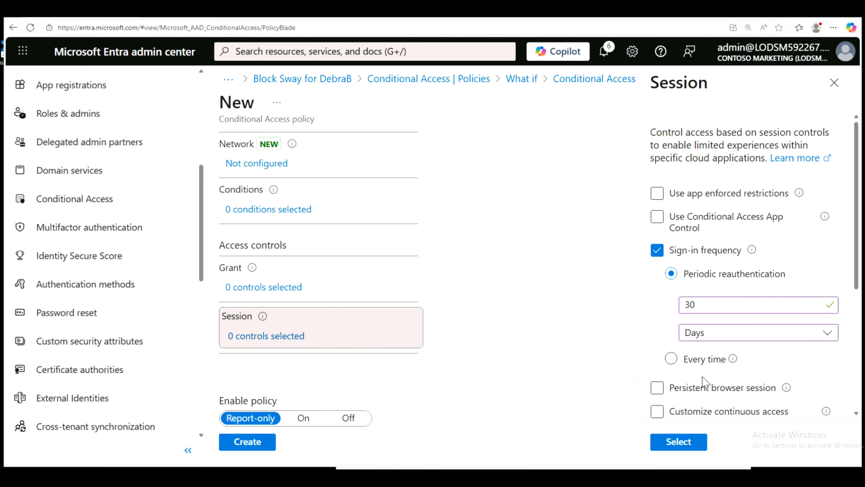
left_click(686, 442)
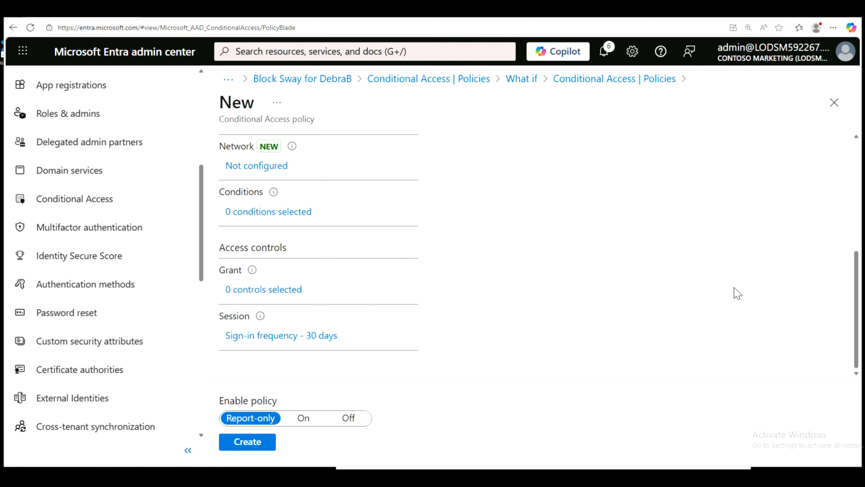
- Create the Sign in frequency policy in Report-only mode and dismiss the notification
double_click(227, 401)
triple_click(228, 401)
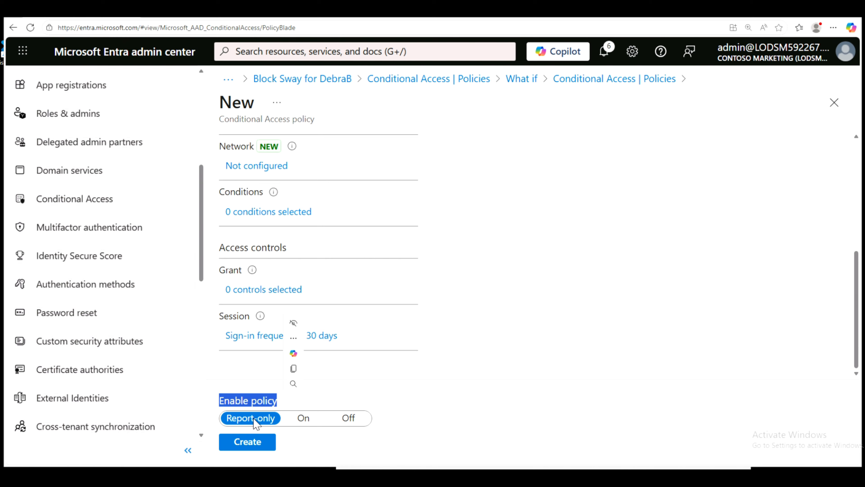
left_click(252, 444)
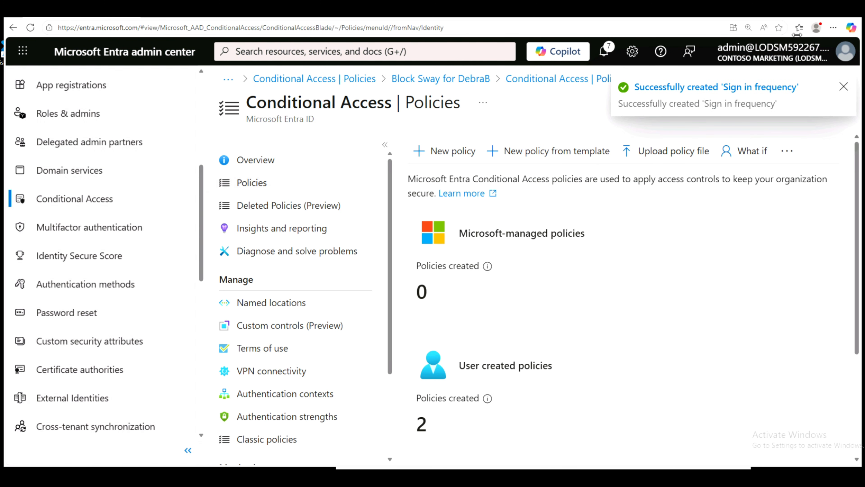
left_click(845, 88)
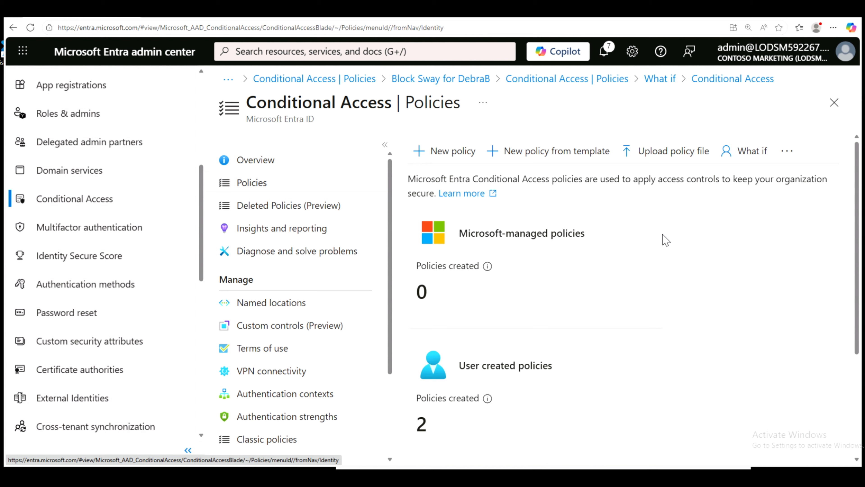
- Reload the Conditional Access policies page and check the user-created policies for the new Sign in frequency policy
scroll(667, 241, "down", 5)
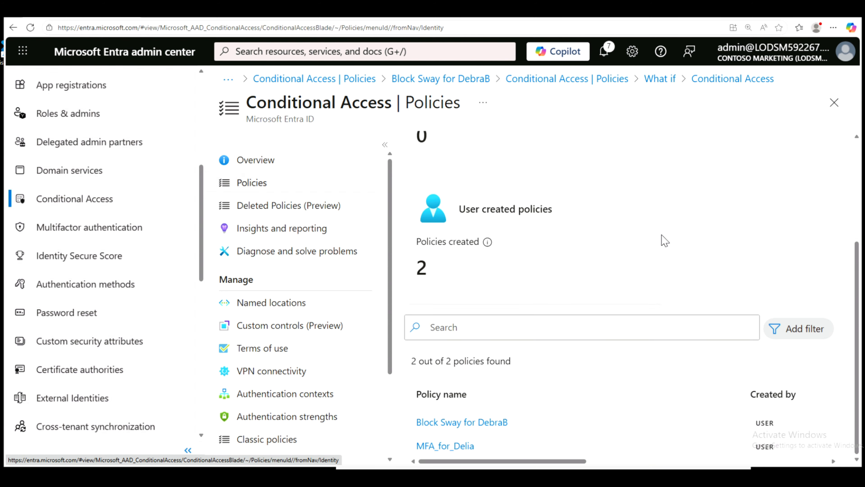
left_click(30, 27)
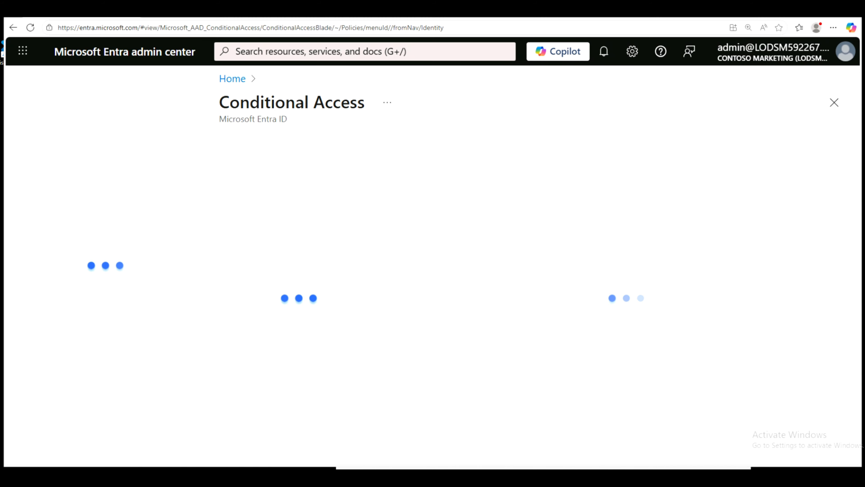
scroll(852, 354, "down", 3)
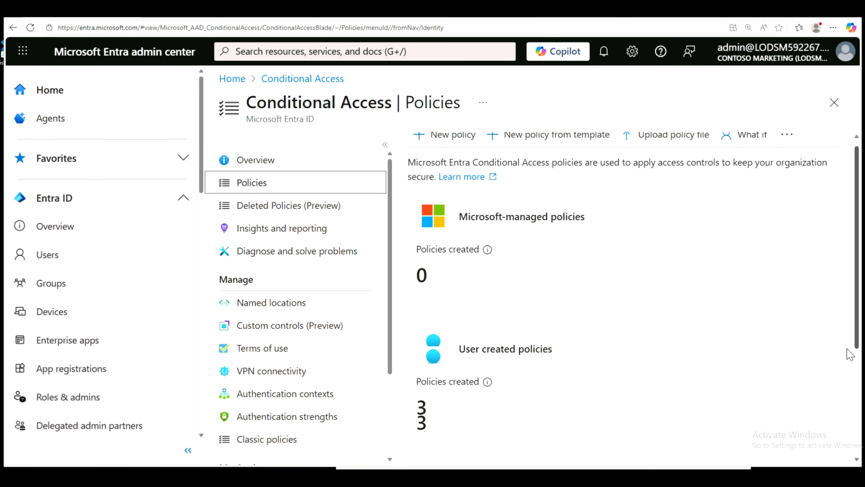
- Open the Sign in frequency policy from the user-created policies to review its configuration
scroll(853, 396, "down", 2)
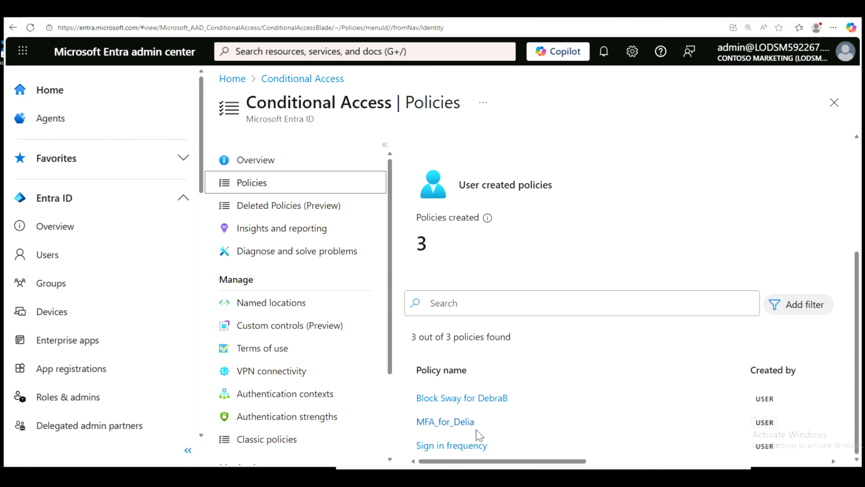
left_click(471, 449)
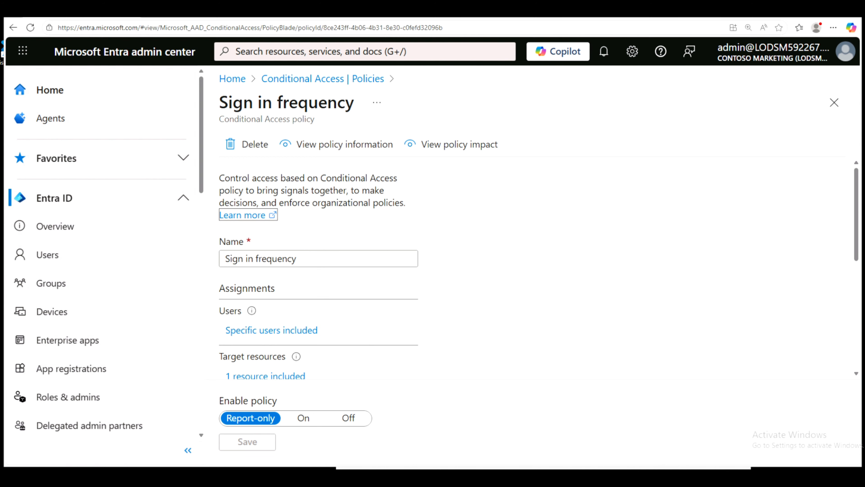
- Switch to the Lab 13 instructions on GitHub and read the closing note on report-only mode, point by point
left_click(647, 11)
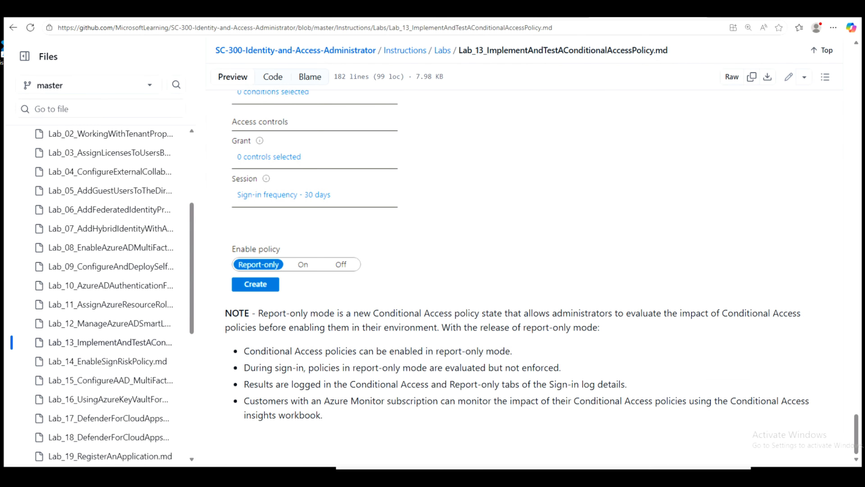
left_click_drag(225, 313, 401, 422)
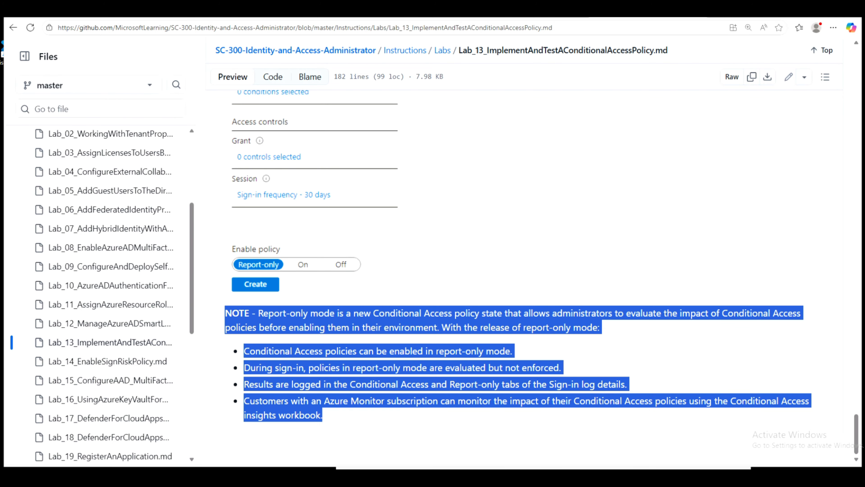
left_click(440, 273)
left_click_drag(545, 312, 603, 329)
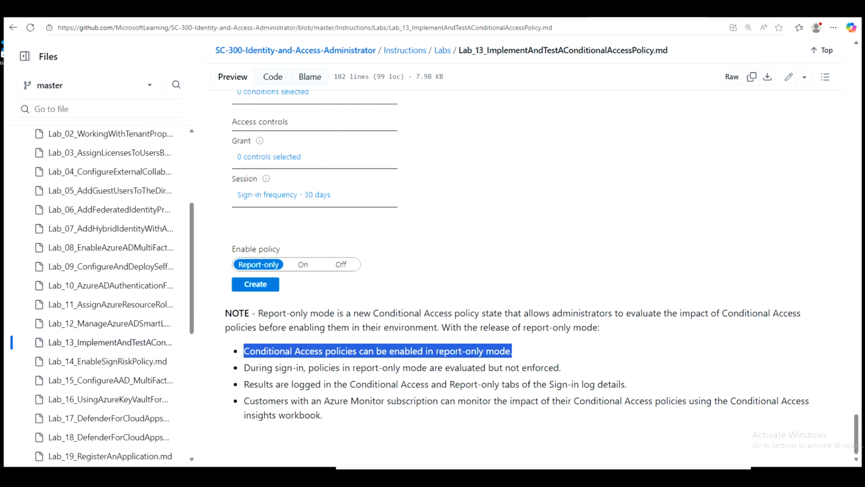
left_click(399, 325)
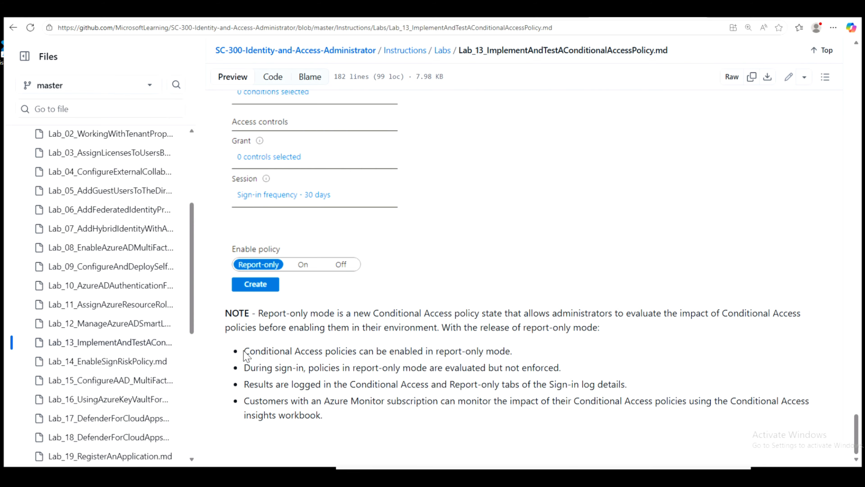
left_click_drag(244, 351, 516, 354)
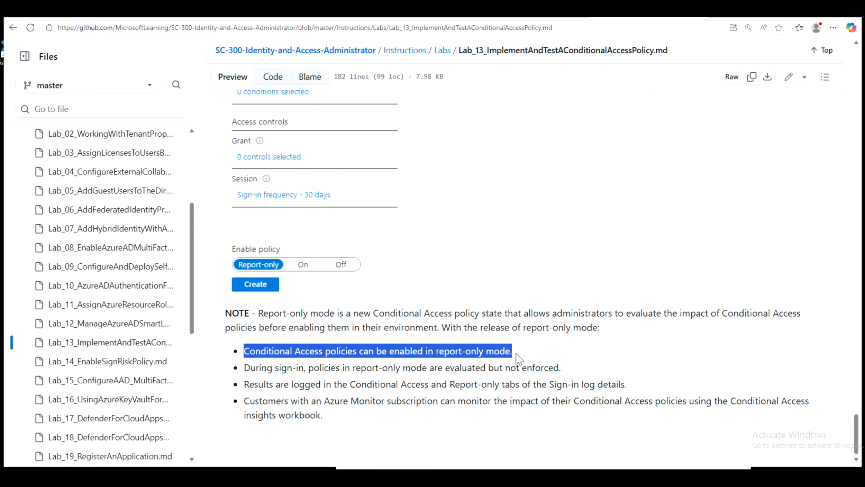
left_click_drag(244, 368, 563, 369)
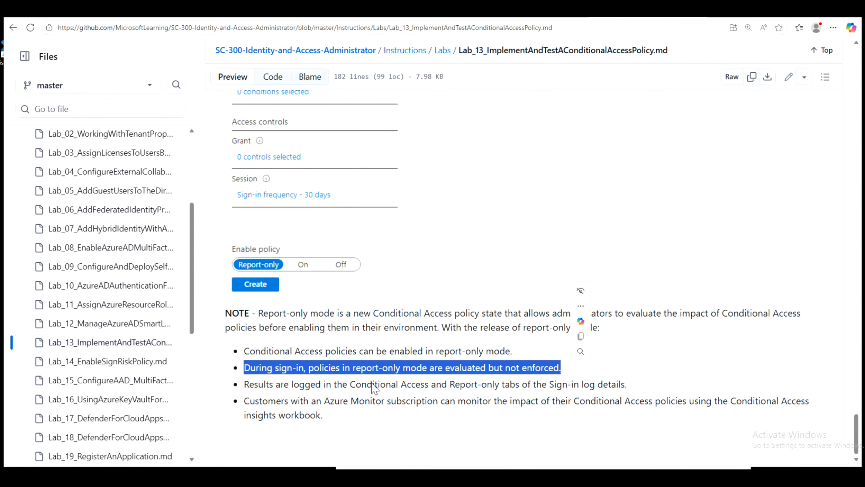
left_click_drag(245, 384, 632, 387)
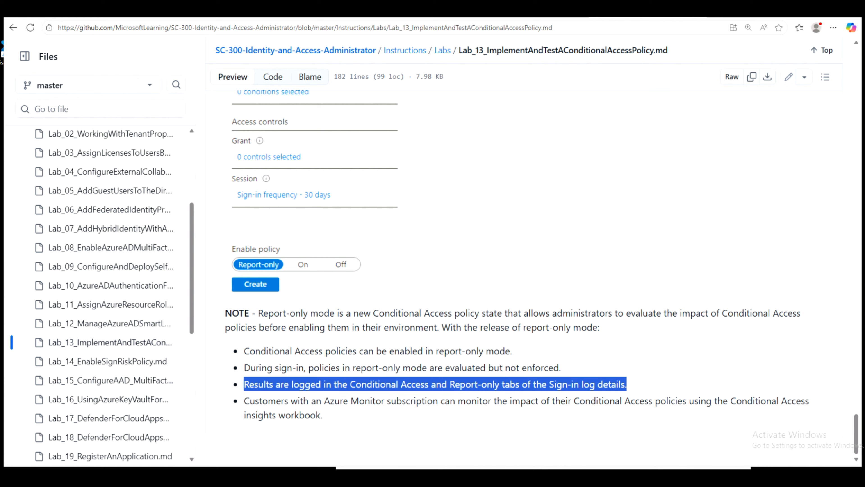
left_click_drag(245, 401, 331, 412)
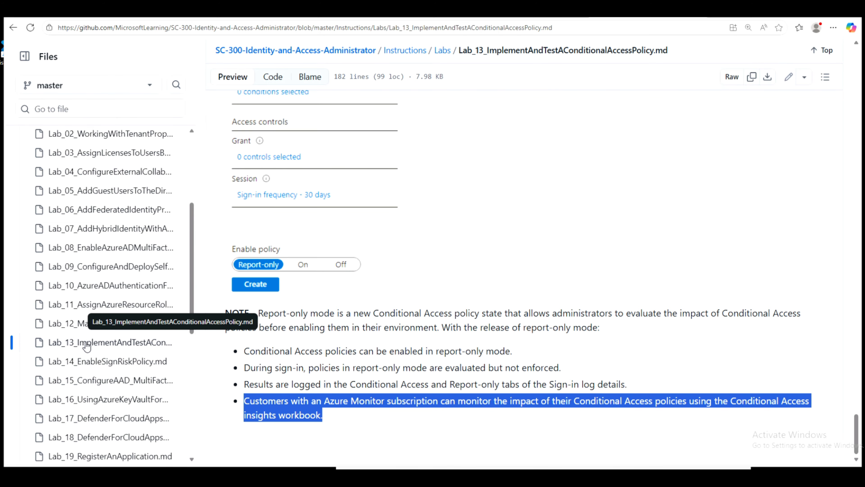
- Open the Lab_14_EnableSignRiskPolicy.md instructions from the repository's file list
left_click(93, 366)
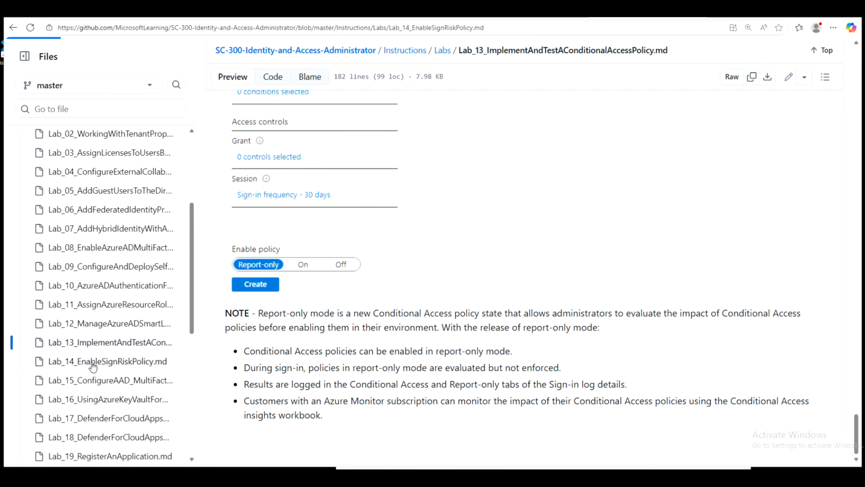